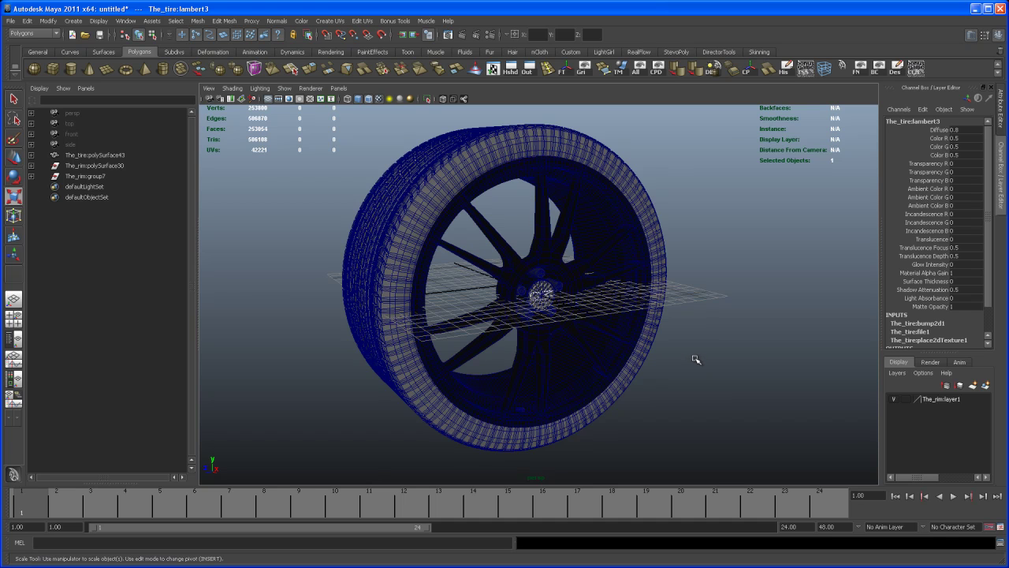
Select the tire, then the rim, switching between the Scale and Select tools
click(550, 139)
alt+drag(518, 165, 552, 171)
key(r)
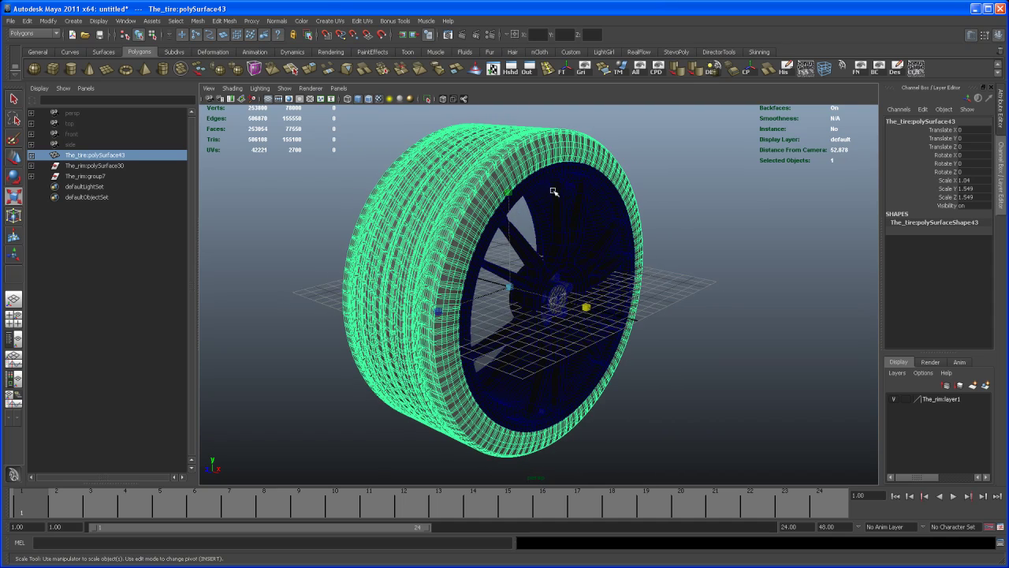
click(563, 245)
alt+drag(564, 245, 554, 272)
key(q)
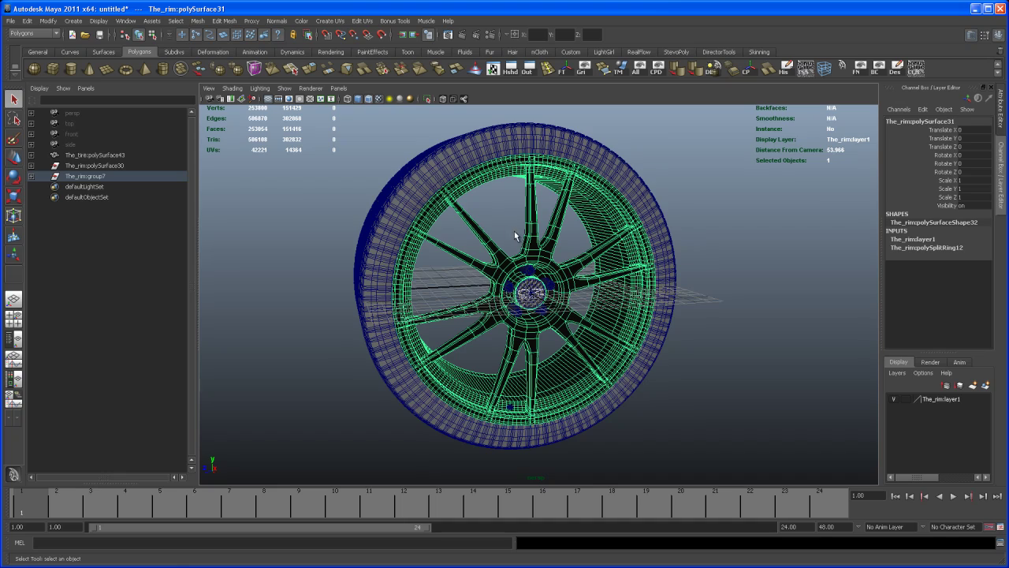
Tumble around the wheel, deselect the rim, then marquee-select the whole wheel
key(alt)
alt+drag(511, 230, 533, 238)
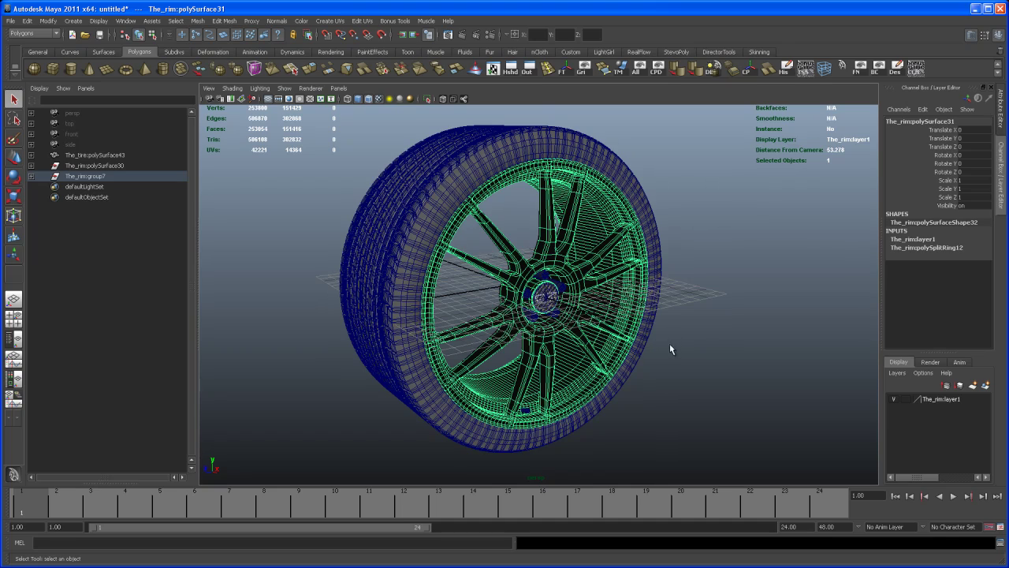
alt+drag(670, 349, 628, 350)
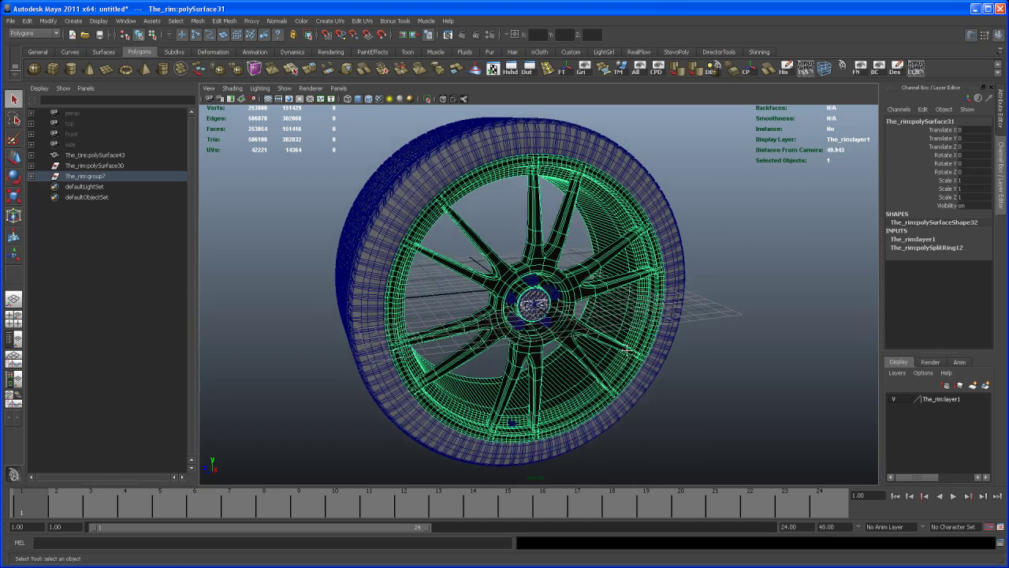
alt+right_drag(628, 350, 604, 322)
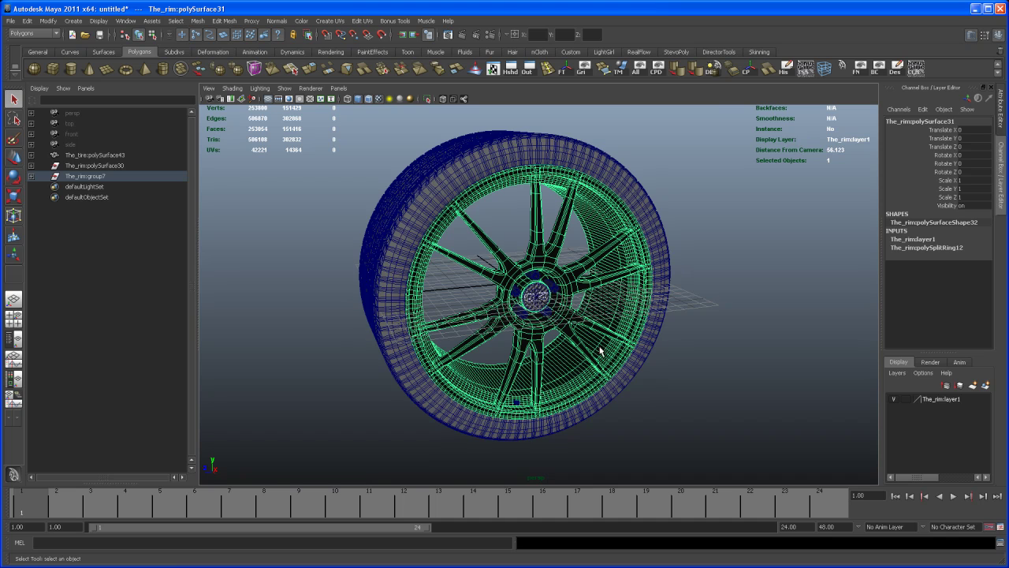
alt+drag(600, 351, 631, 345)
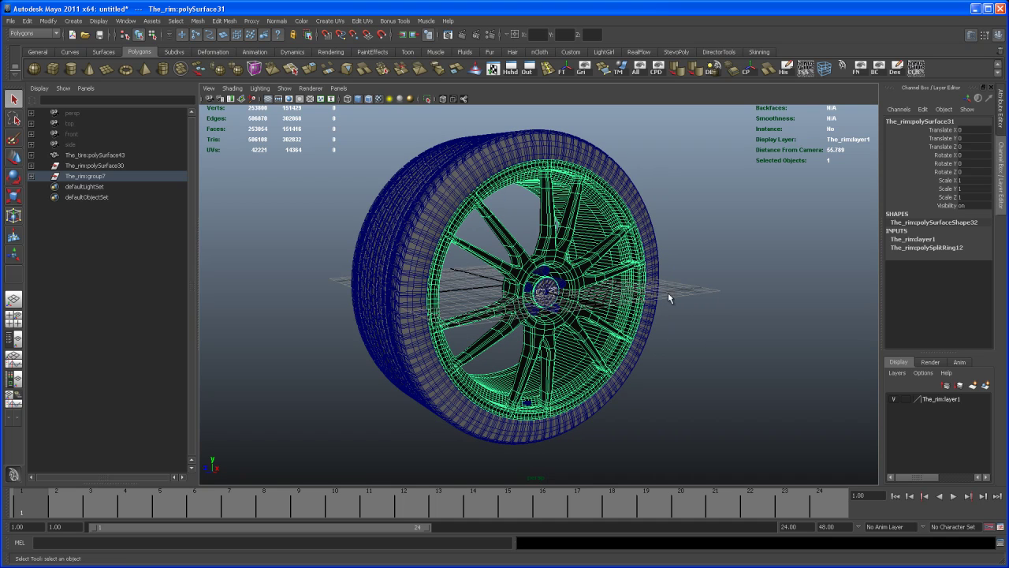
click(704, 213)
alt+drag(688, 211, 664, 250)
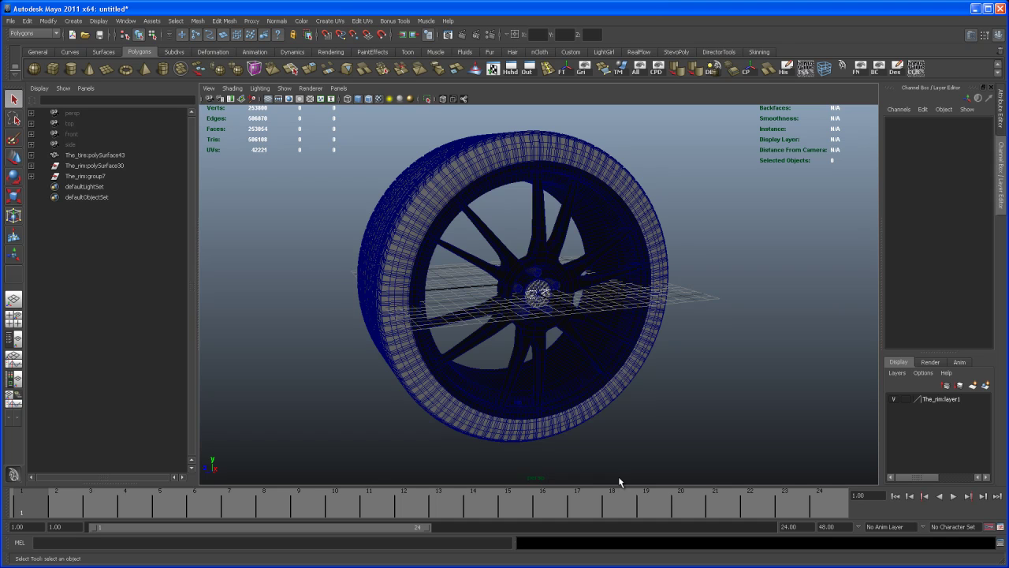
drag(394, 162, 714, 371)
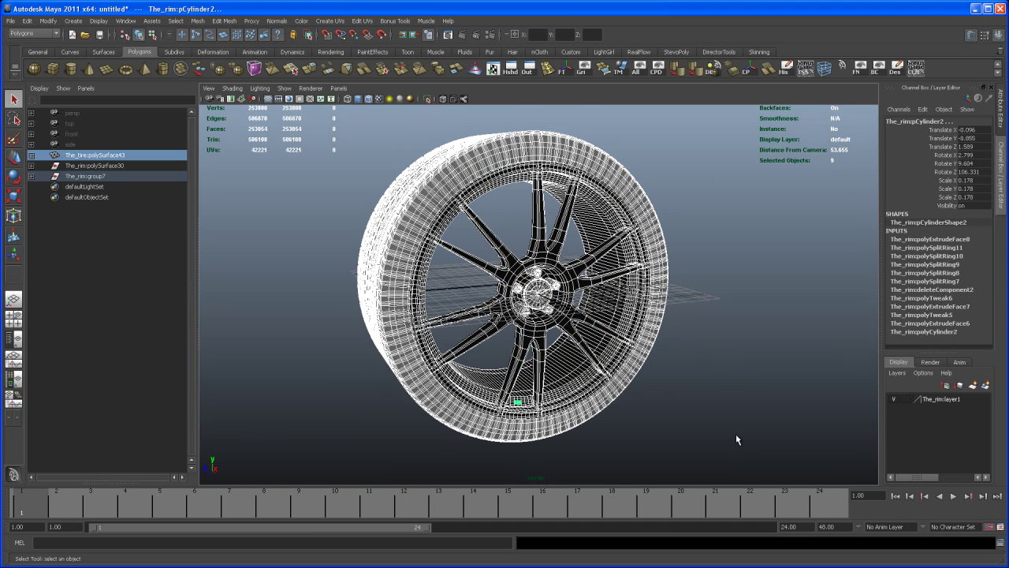
Open 06_final_render_finish.mb from File > Open Scene, choosing Don't Save for the untitled scene
click(11, 20)
click(30, 49)
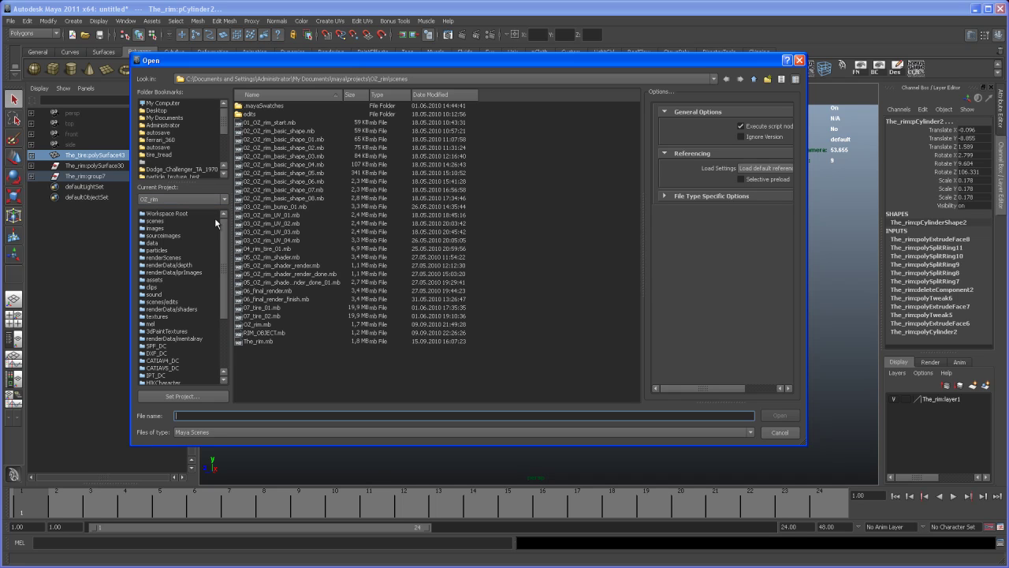
click(270, 303)
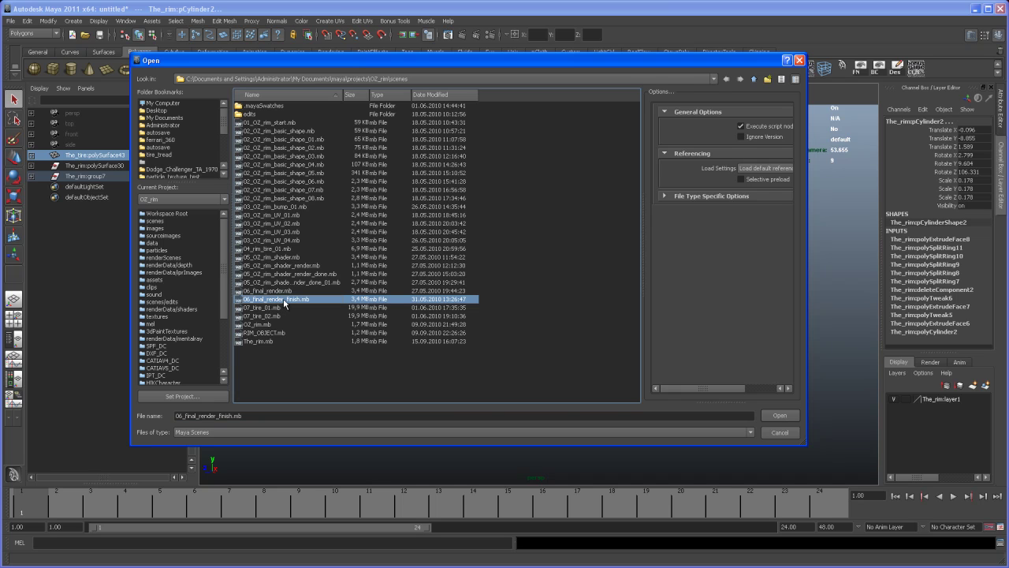
double_click(289, 303)
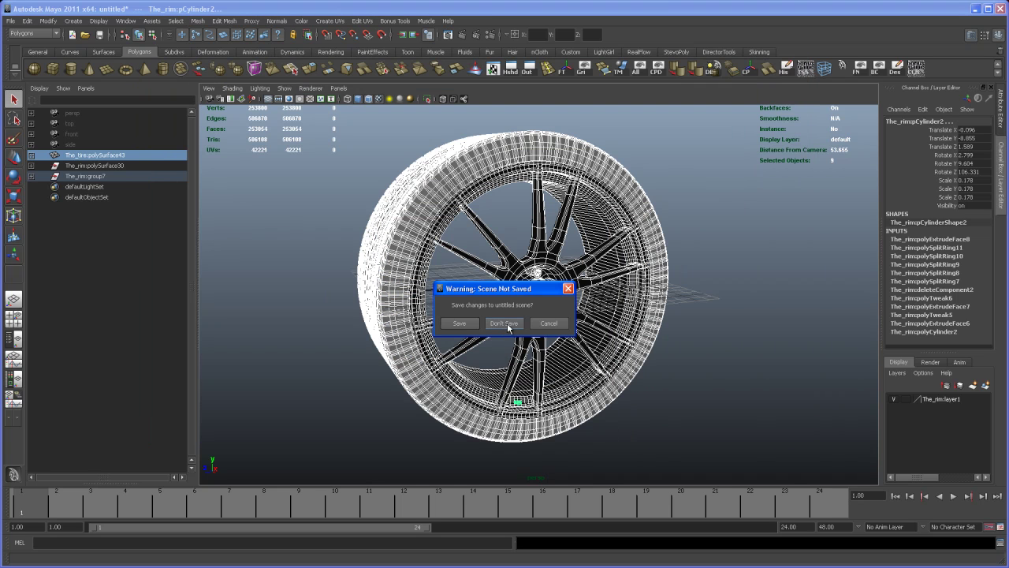
click(513, 322)
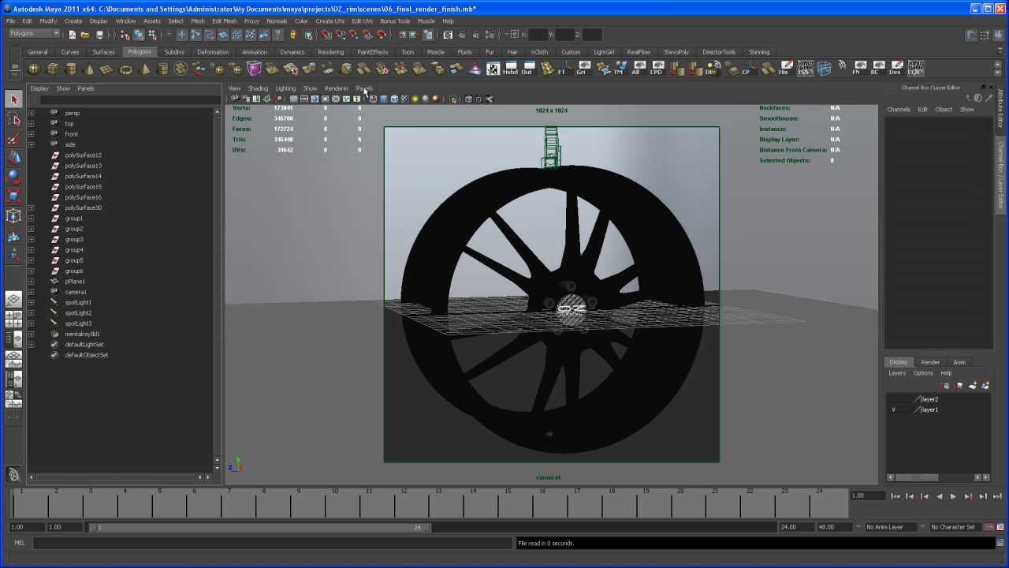
Look through the persp camera and orbit to face the wheel head-on
click(364, 87)
mouse_move(442, 99)
click(476, 109)
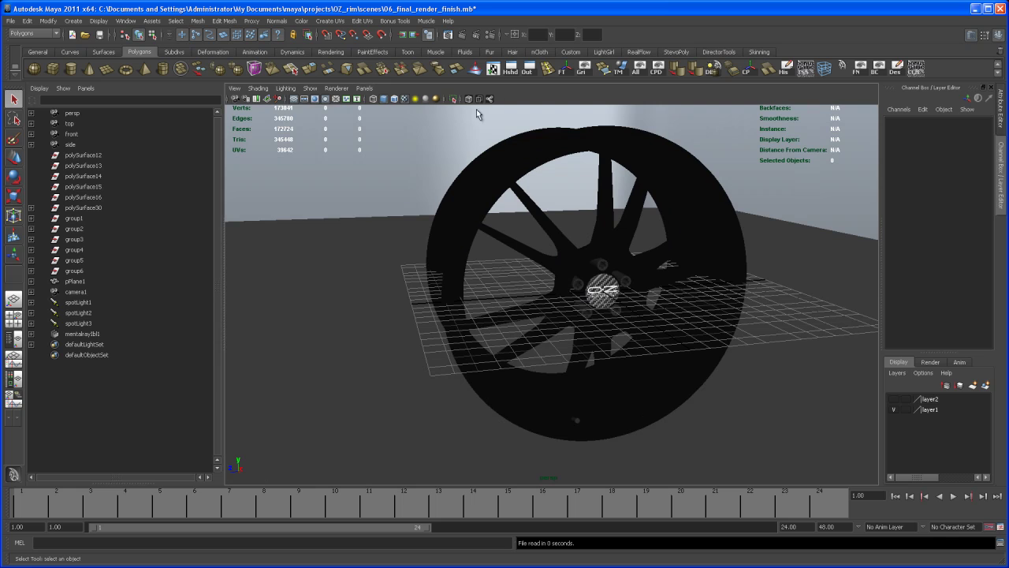
alt+drag(654, 319, 600, 321)
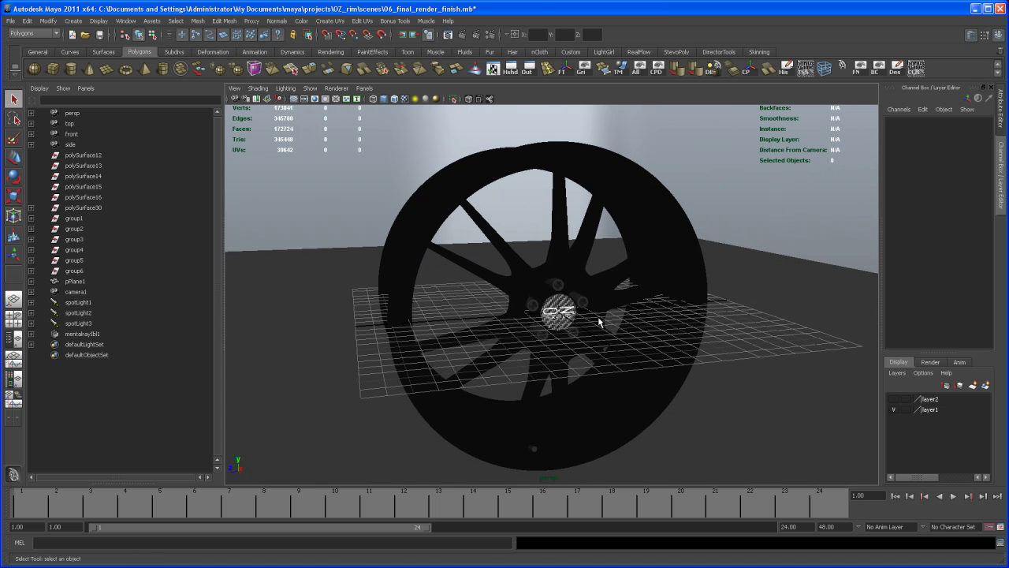
Select the rim mesh and add the hub bolts, centre cap and valve stem
click(577, 268)
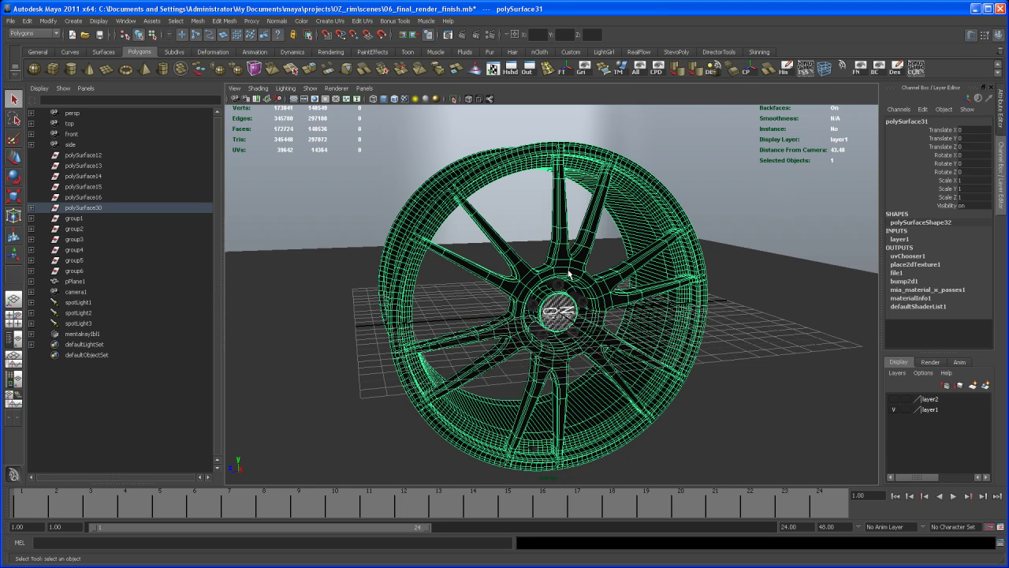
click(562, 288)
shift+click(581, 300)
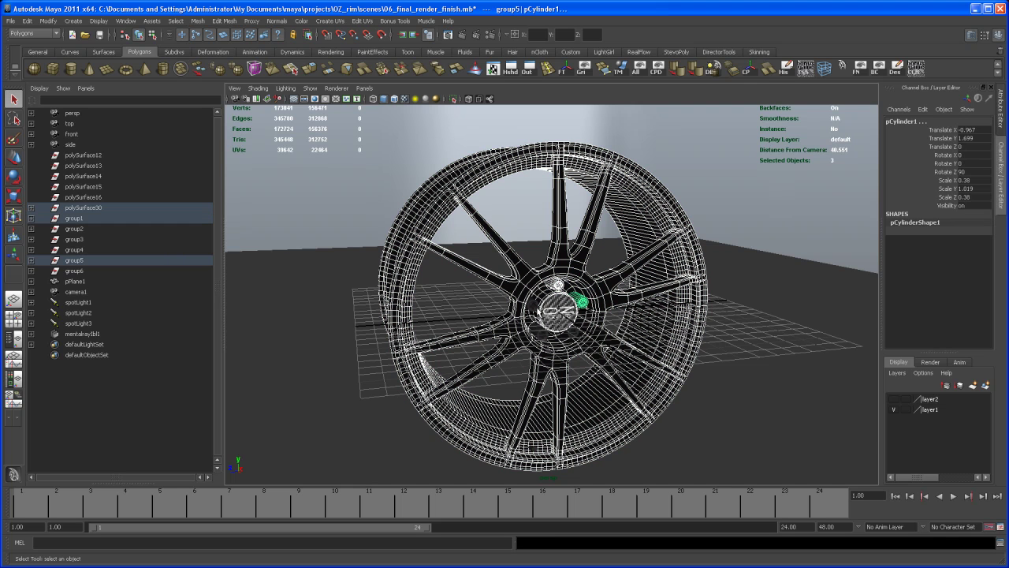
shift+click(532, 305)
shift+click(560, 314)
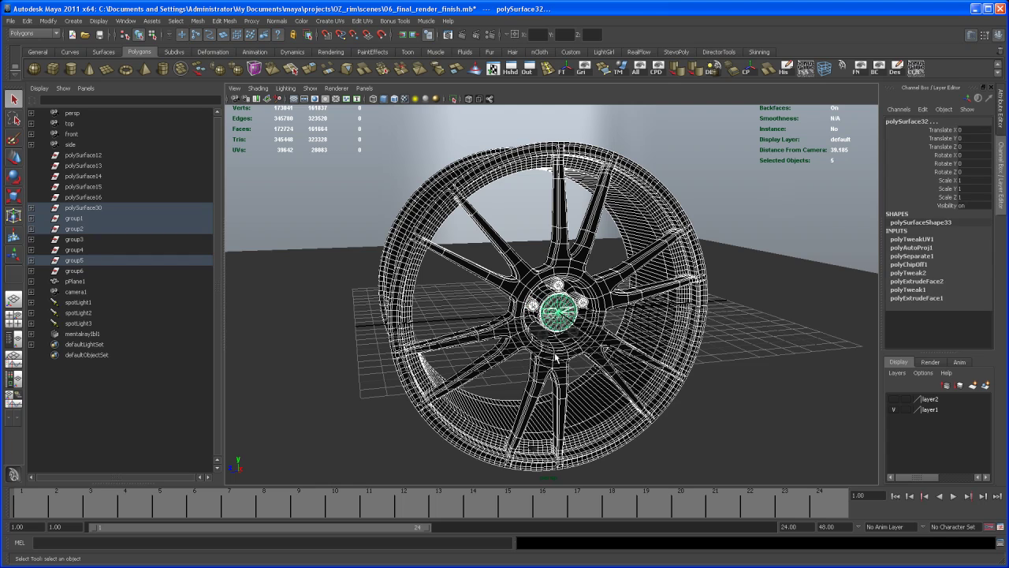
shift+click(544, 331)
shift+click(573, 331)
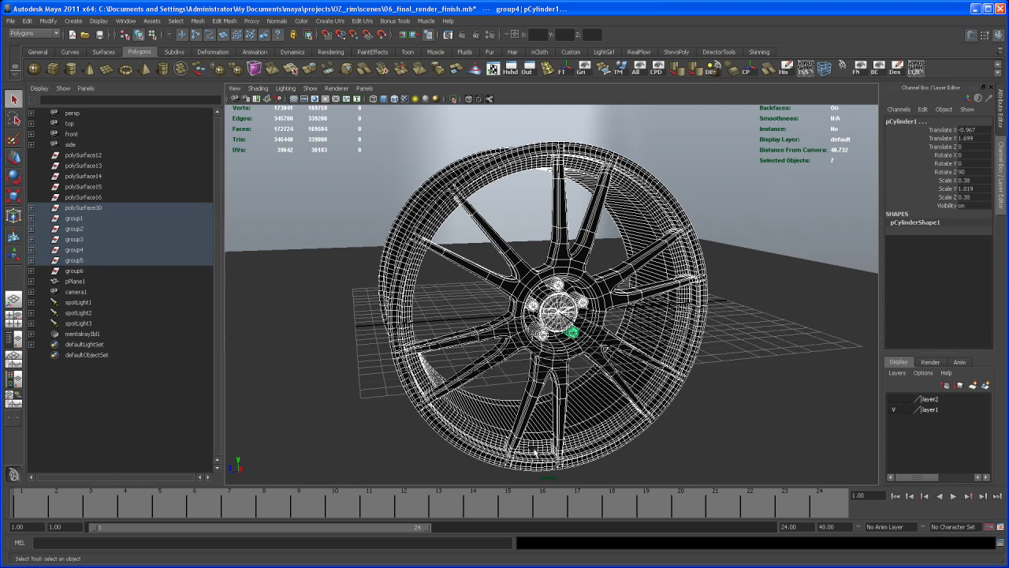
shift+click(536, 450)
mouse_move(549, 436)
alt+mouse_down()
mouse_move(449, 432)
mouse_move(552, 435)
alt+mouse_up()
scroll(552, 299, down, 3)
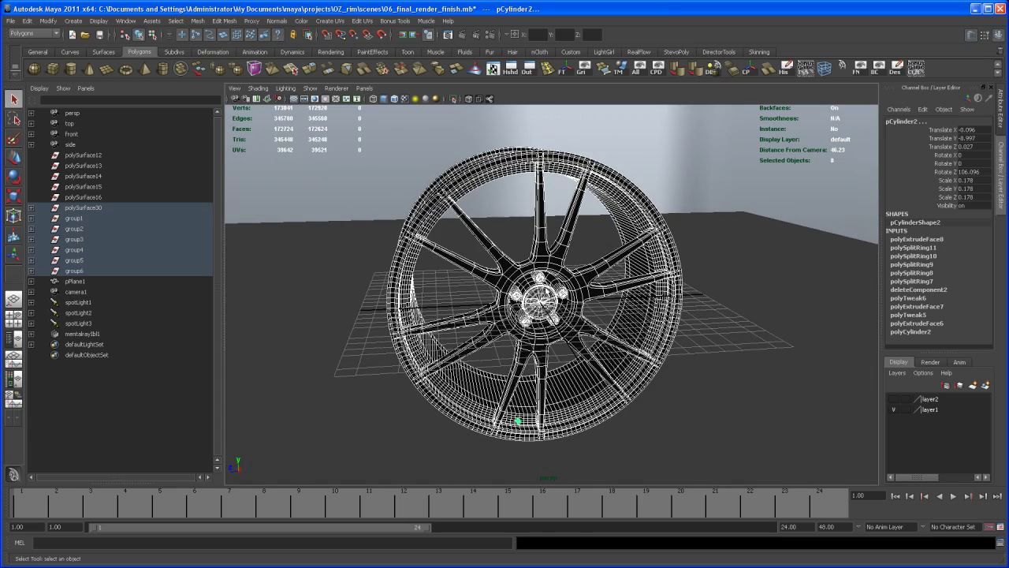
Group the selected rim parts into group7 and give the viewport a gradient background
key(ctrl+g)
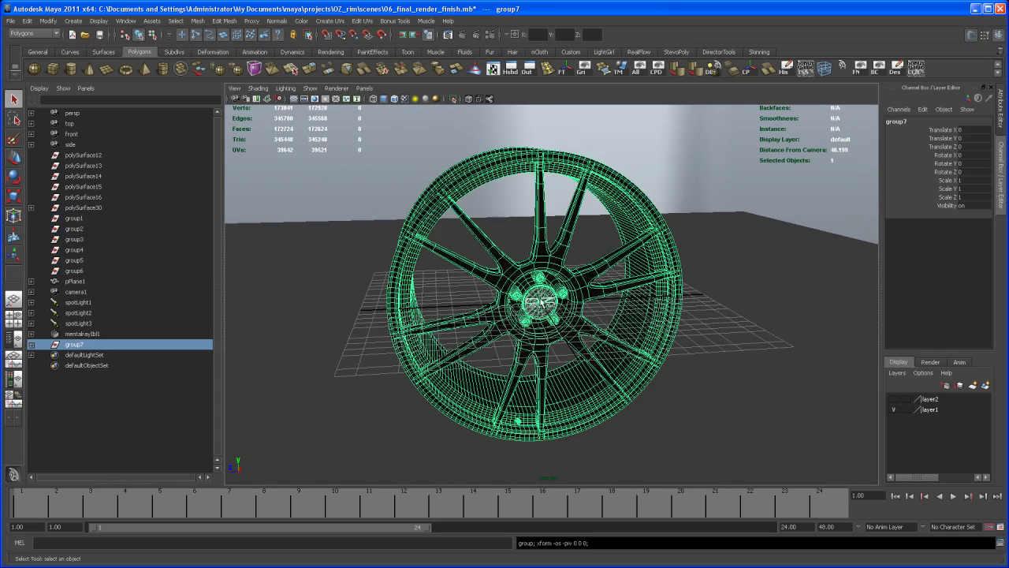
mouse_move(552, 304)
alt+mouse_down()
mouse_move(581, 313)
mouse_move(554, 320)
mouse_move(581, 315)
mouse_move(550, 304)
alt+mouse_up()
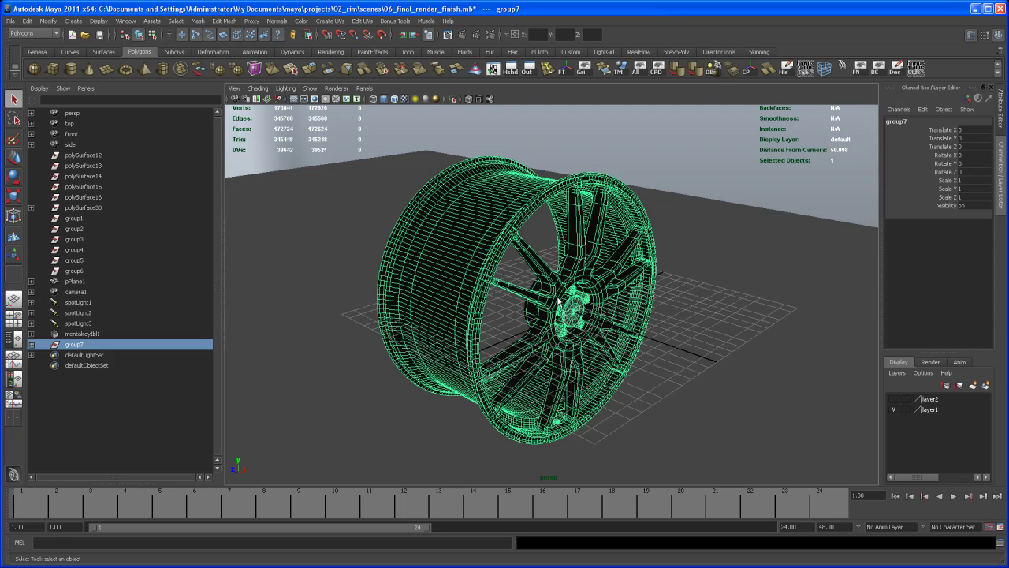
key(alt+b)
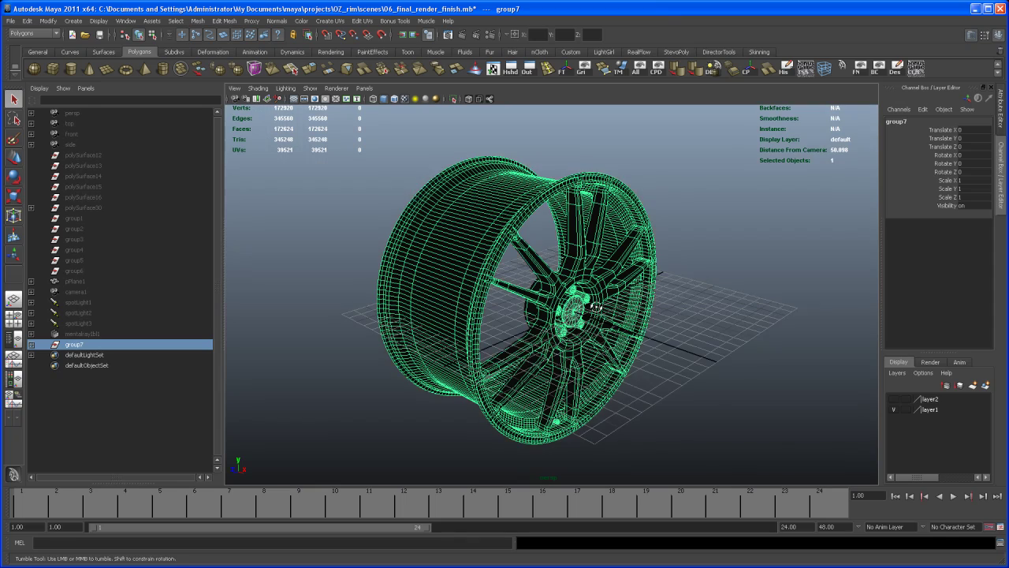
alt+drag(557, 306, 584, 313)
key(w)
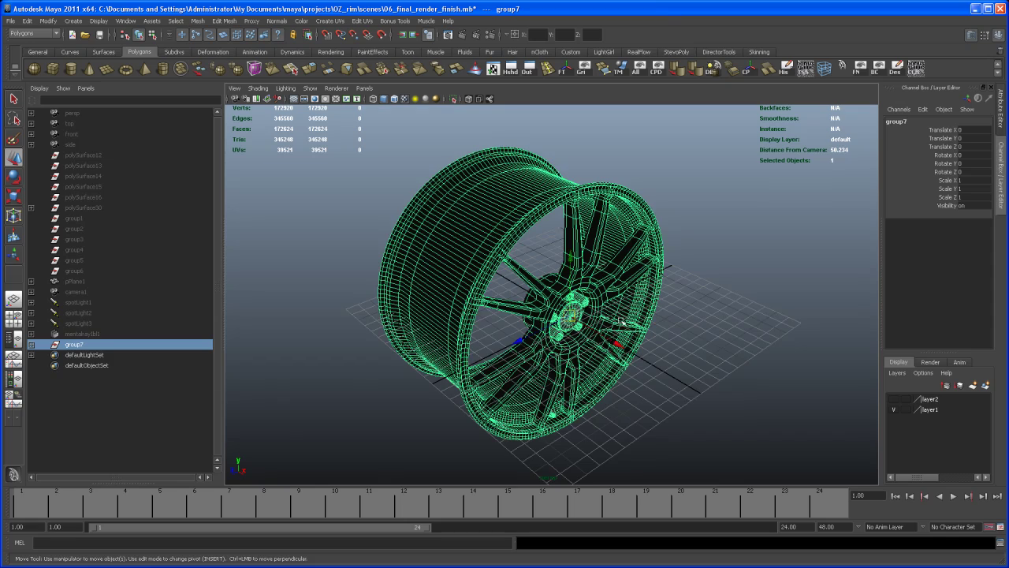
Turn off smooth mesh preview and delete group7's construction history
alt+drag(596, 360, 555, 321)
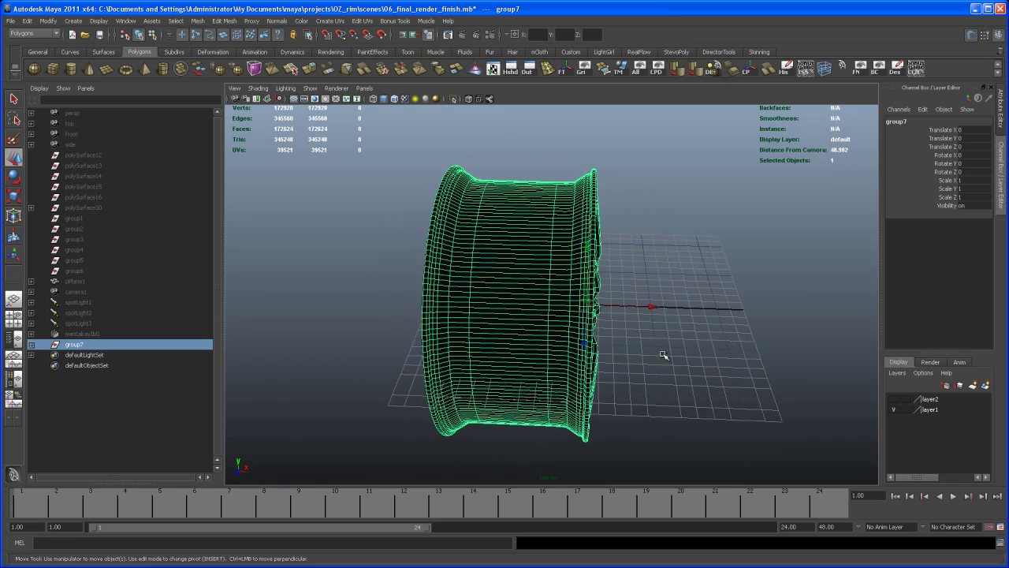
alt+drag(663, 355, 598, 353)
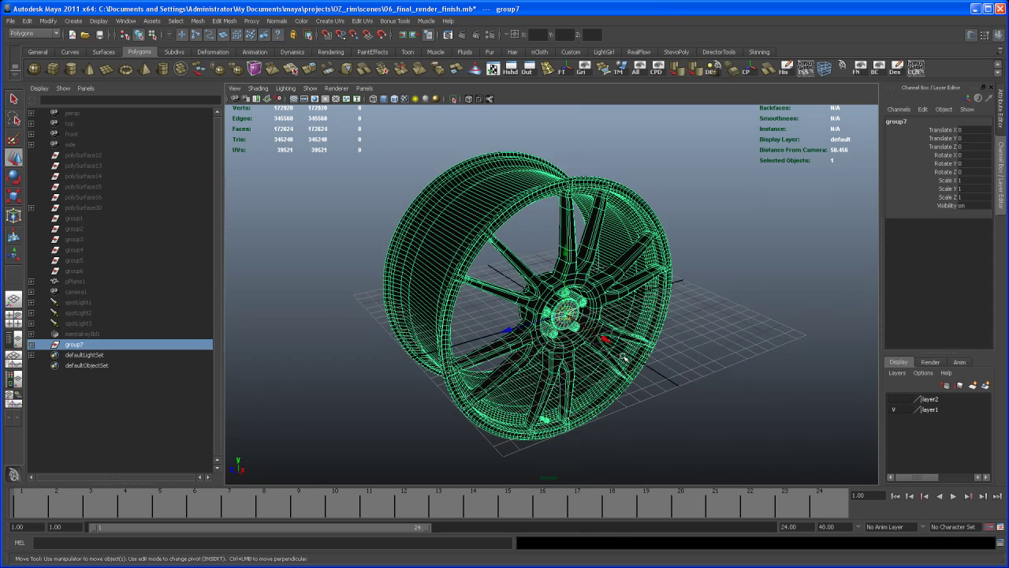
key(1)
alt+right_drag(602, 339, 566, 274)
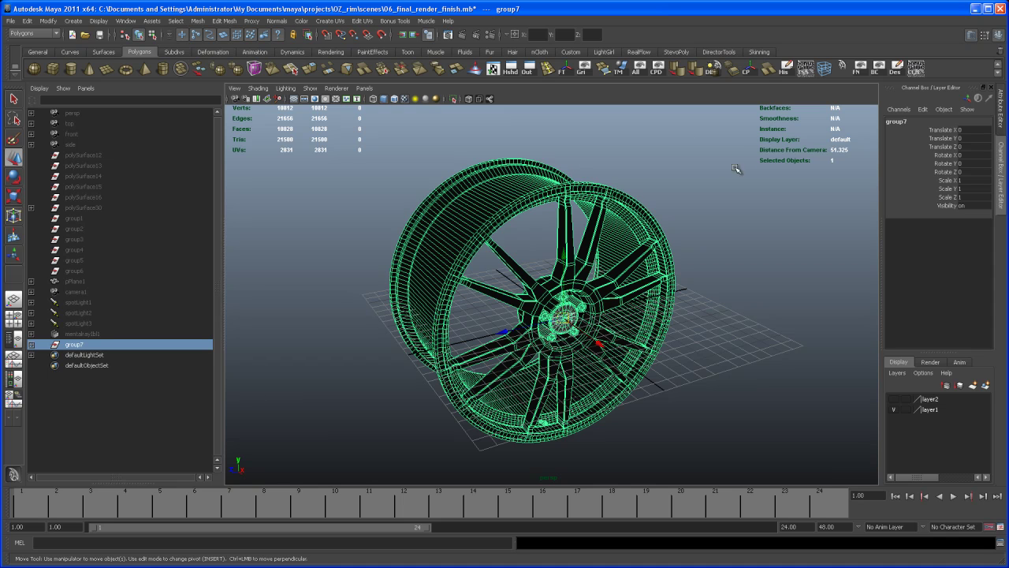
click(787, 69)
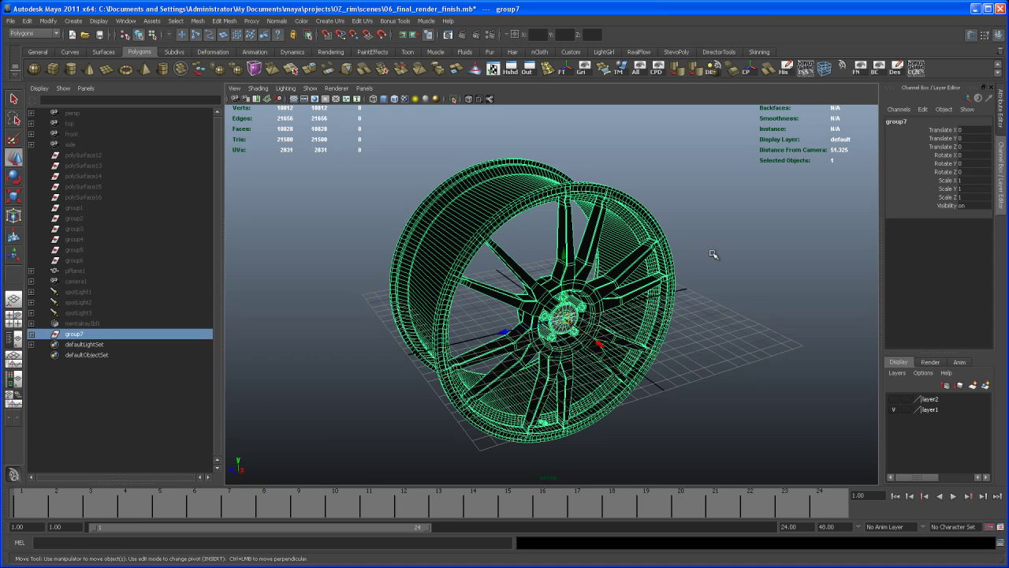
alt+drag(791, 314, 660, 333)
scroll(793, 331, up, 2)
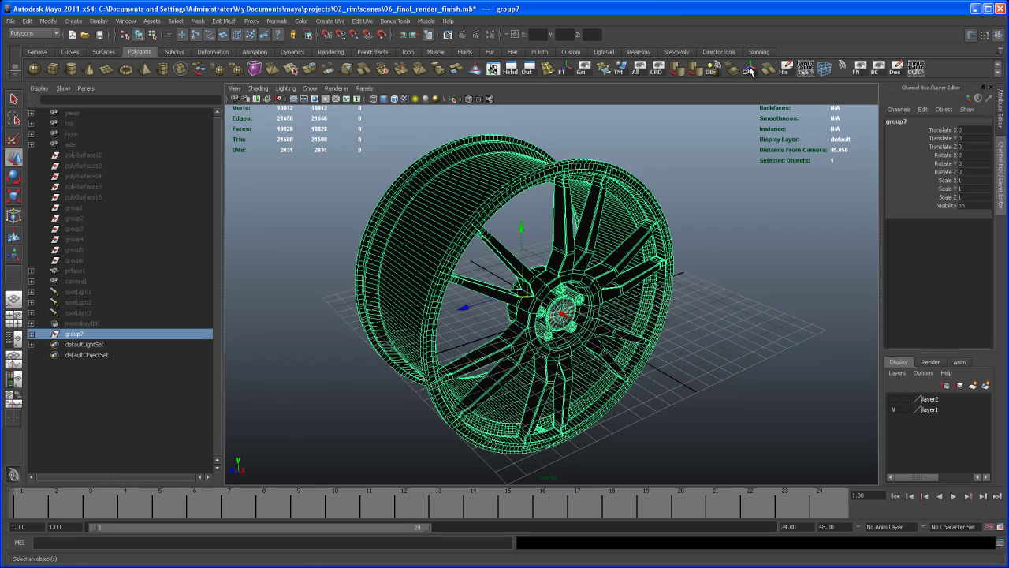
alt+drag(623, 352, 671, 345)
alt+right_drag(671, 345, 613, 311)
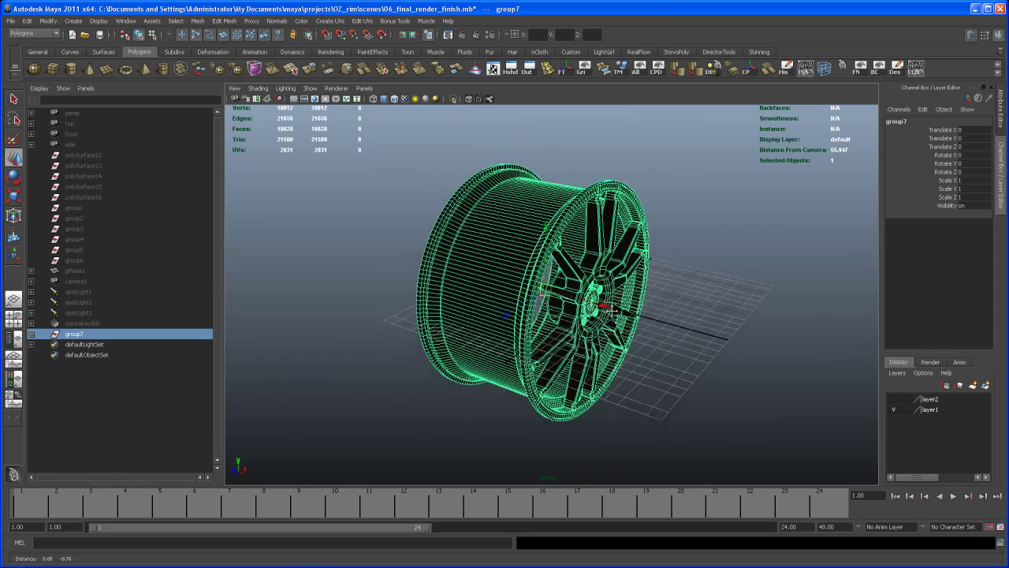
alt+drag(613, 310, 614, 200)
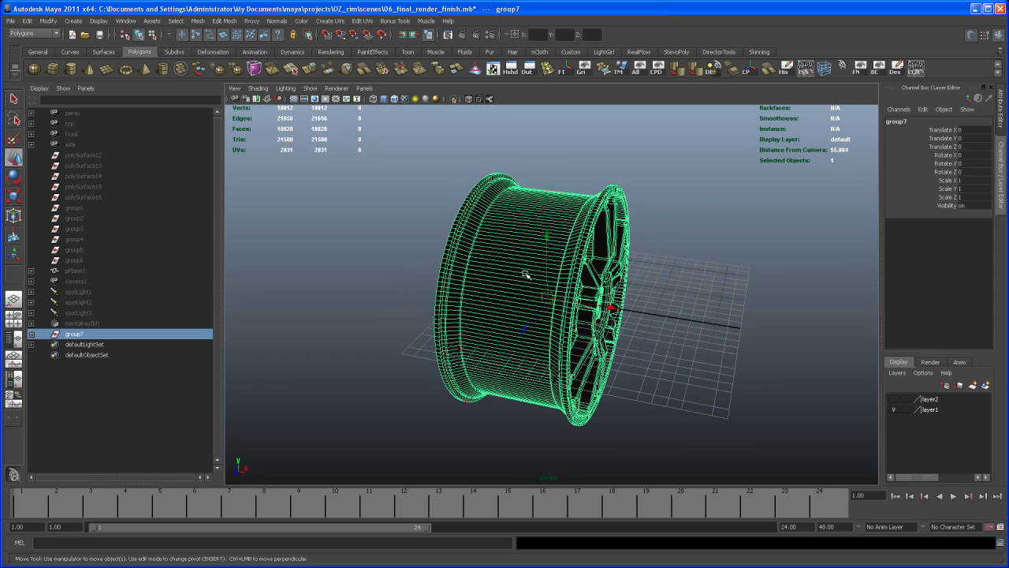
alt+drag(606, 325, 624, 354)
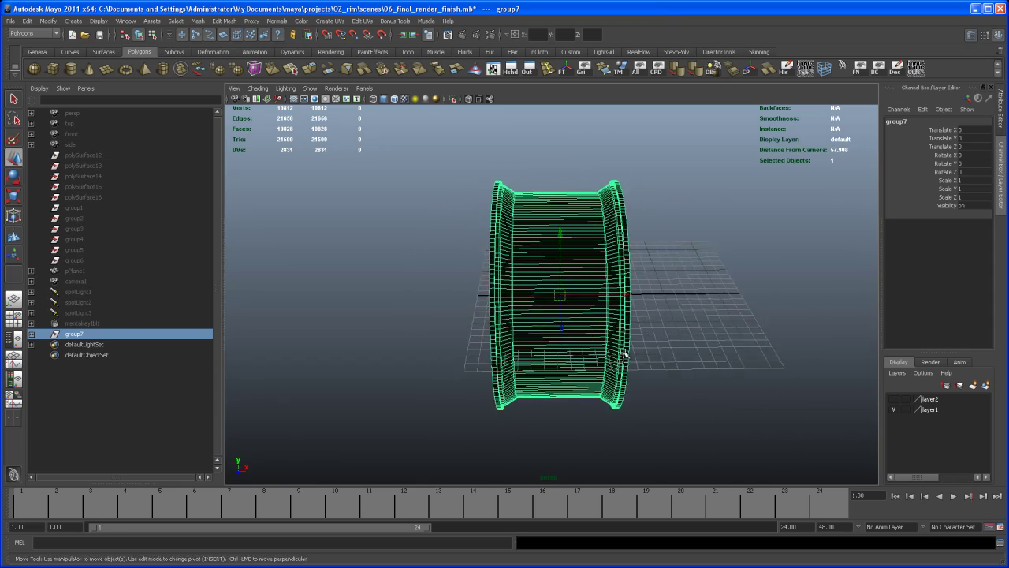
scroll(581, 360, up, 5)
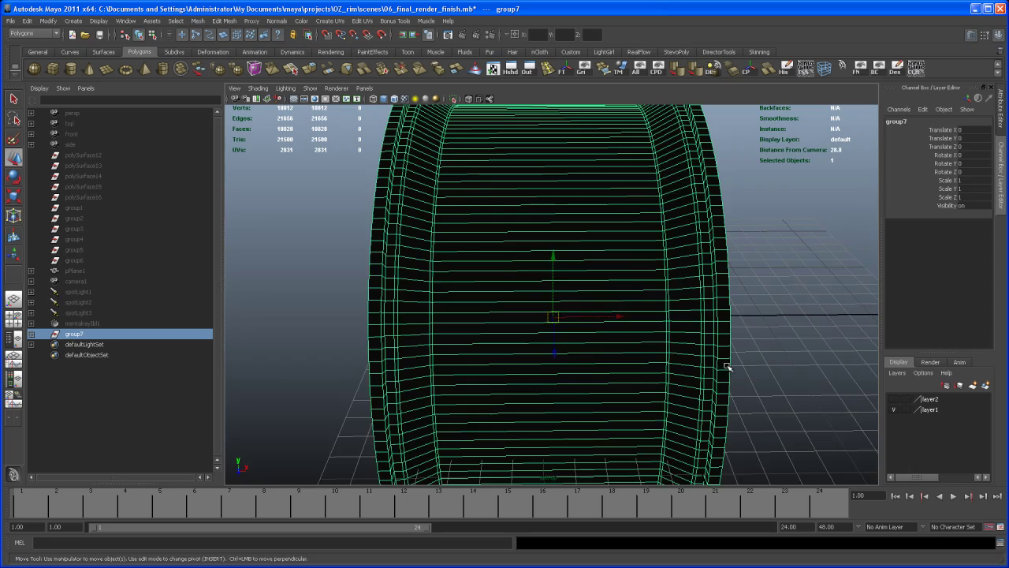
In edge mode, pick a barrel edge and split its edge ring with To Edge Ring and Split
alt+drag(728, 360, 635, 344)
alt+drag(553, 311, 525, 255)
right_click(504, 252)
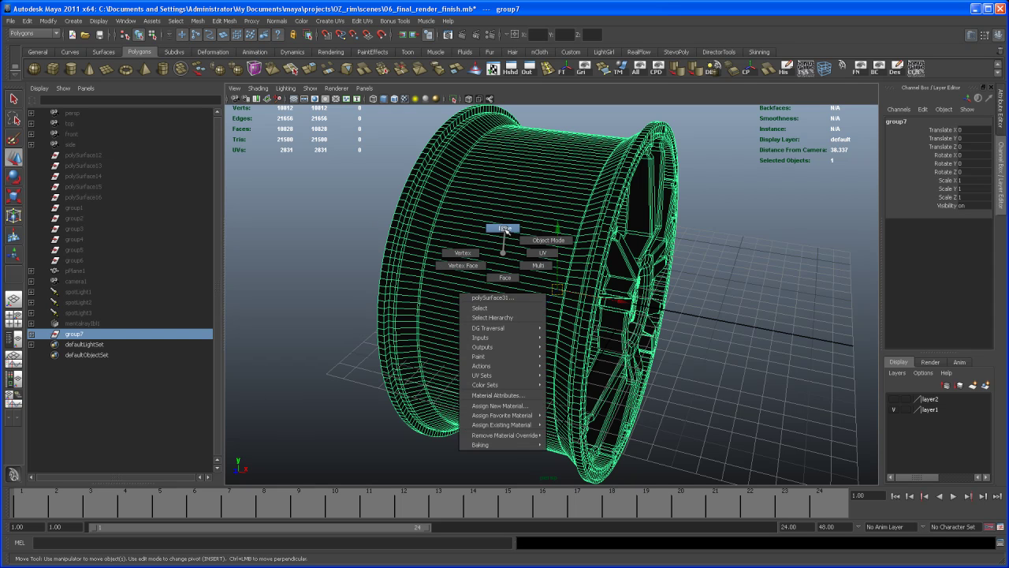
right_drag(505, 228, 504, 229)
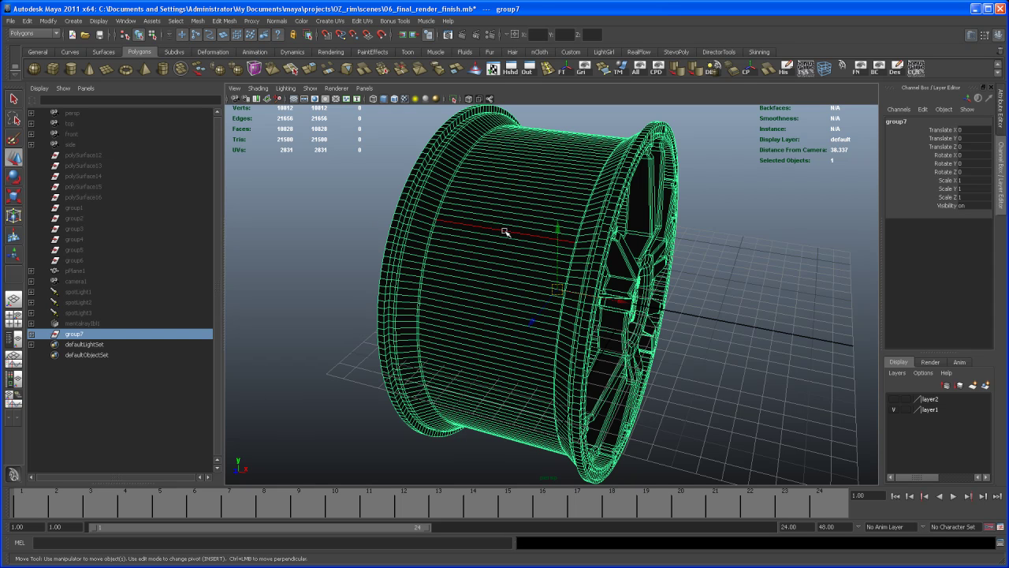
click(506, 230)
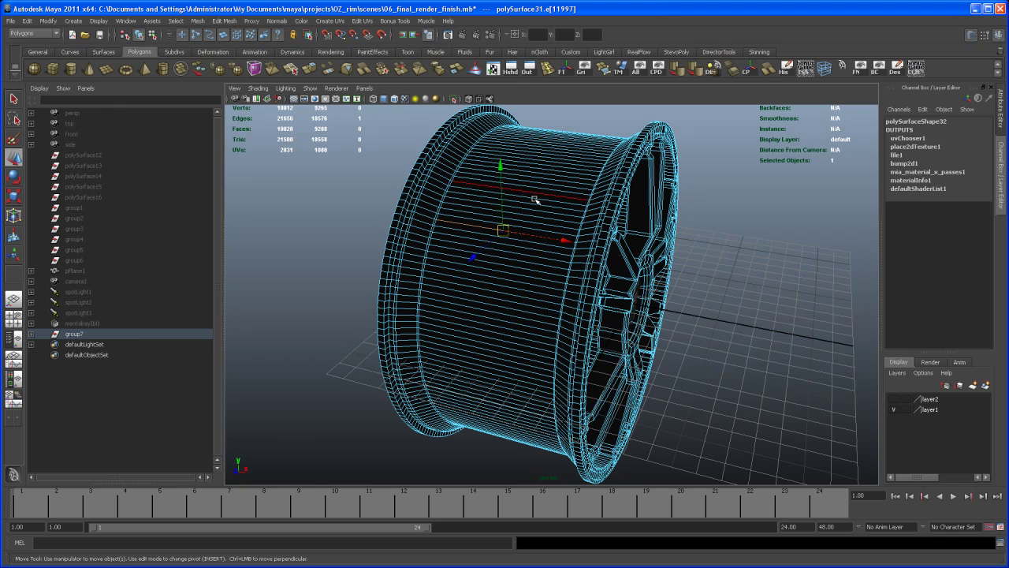
ctrl+right_drag(503, 230, 525, 256)
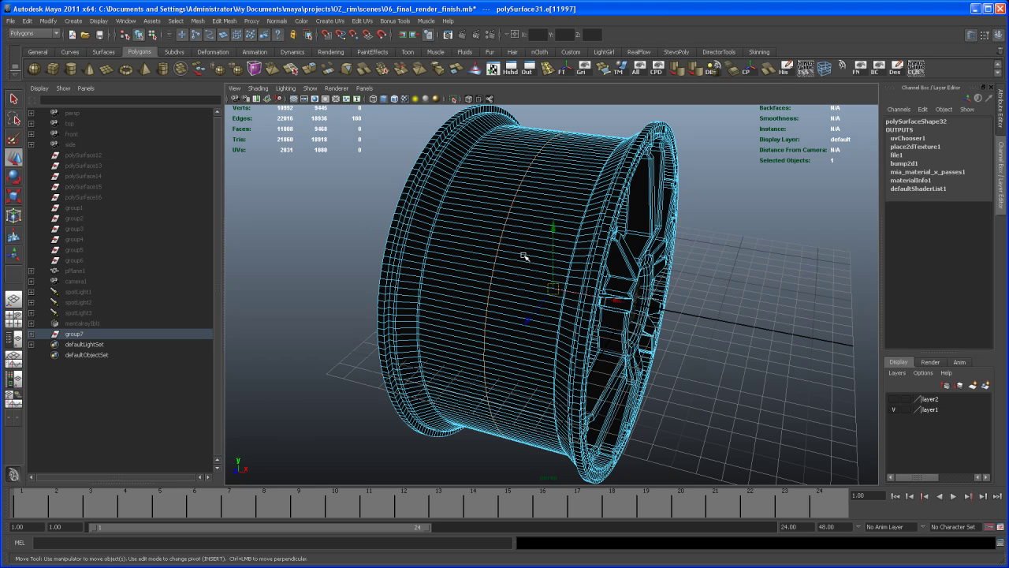
mouse_move(525, 263)
alt+mouse_down()
mouse_move(523, 276)
mouse_move(519, 263)
alt+mouse_up()
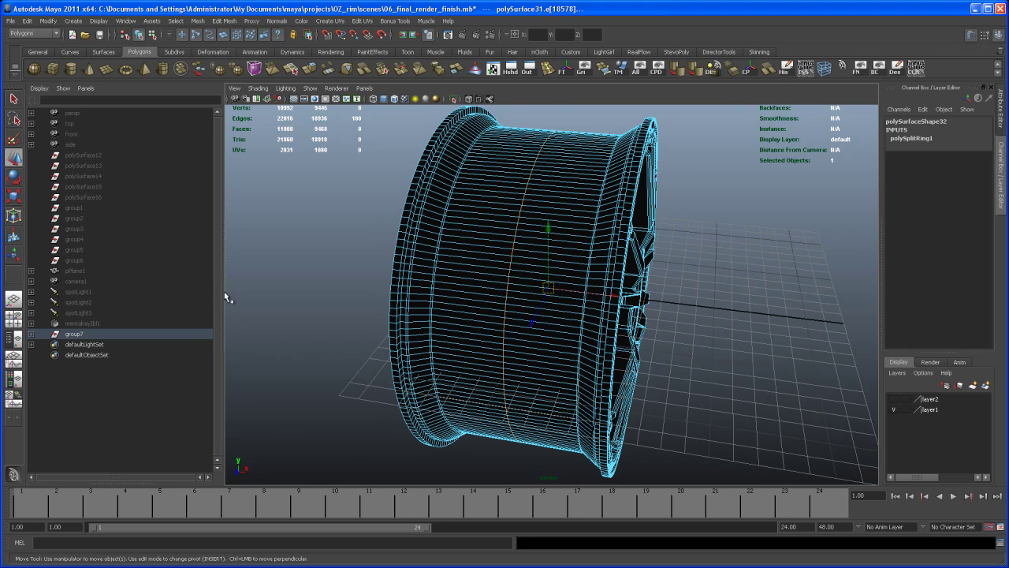
click(13, 319)
Group the rim with Ctrl+G and select the parent group7
key(space)
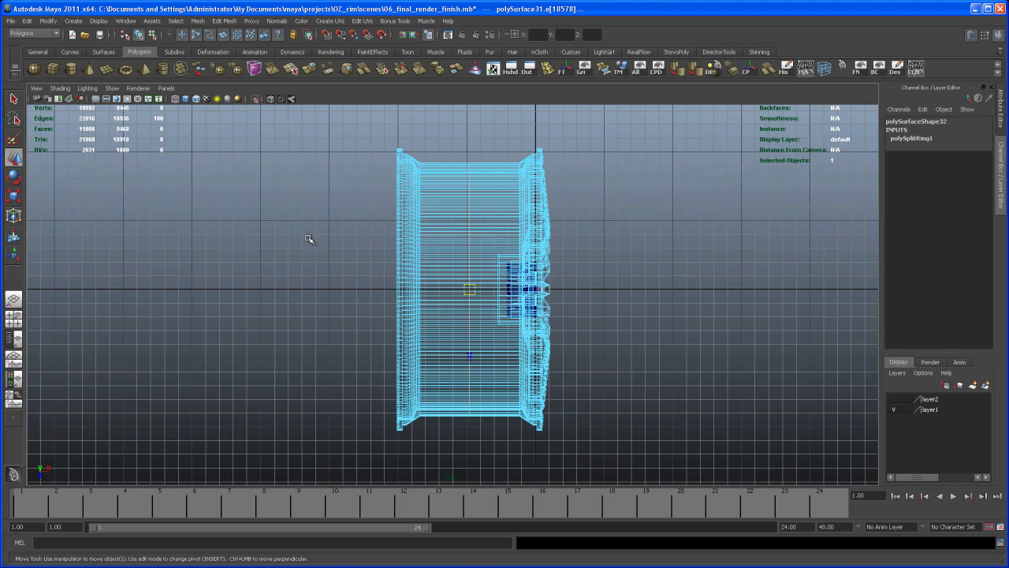
scroll(309, 239, up, 4)
right_drag(552, 225, 583, 213)
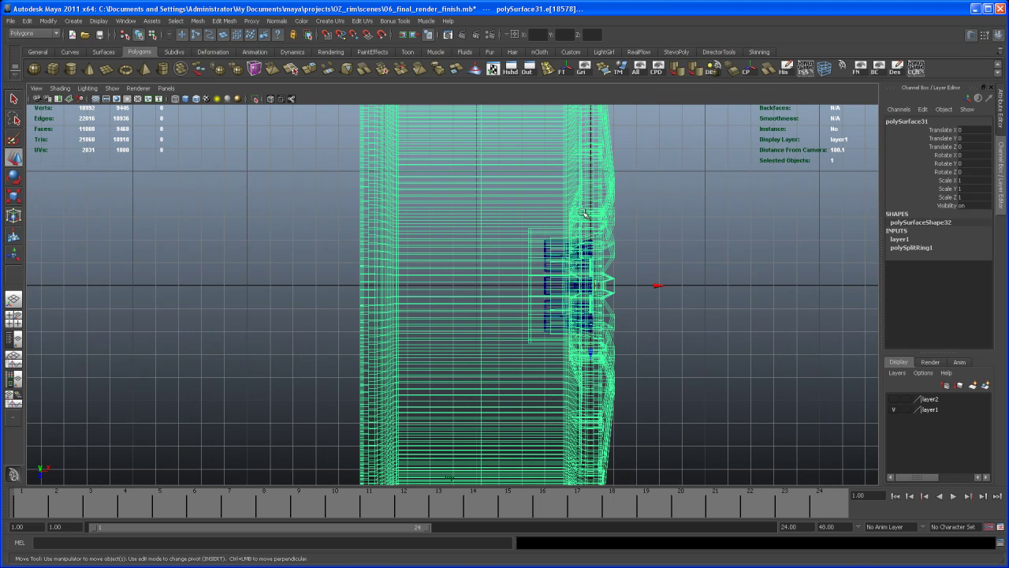
key(ctrl+g)
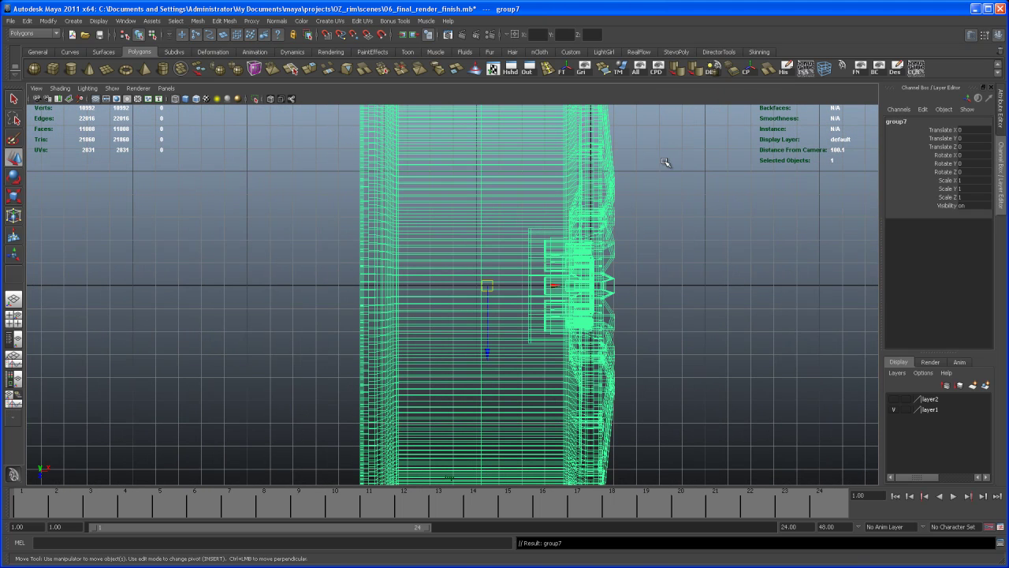
click(635, 201)
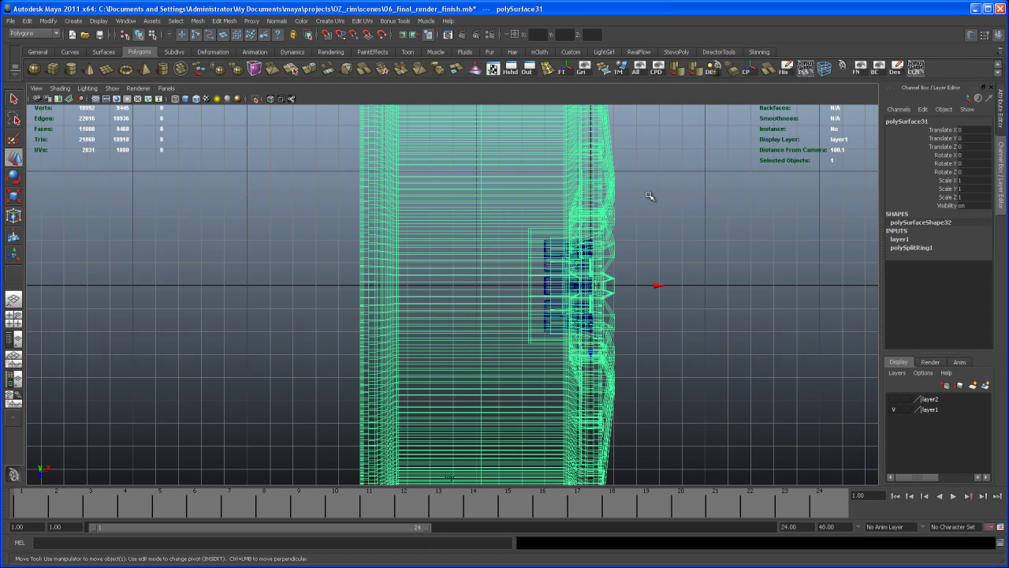
key(Up)
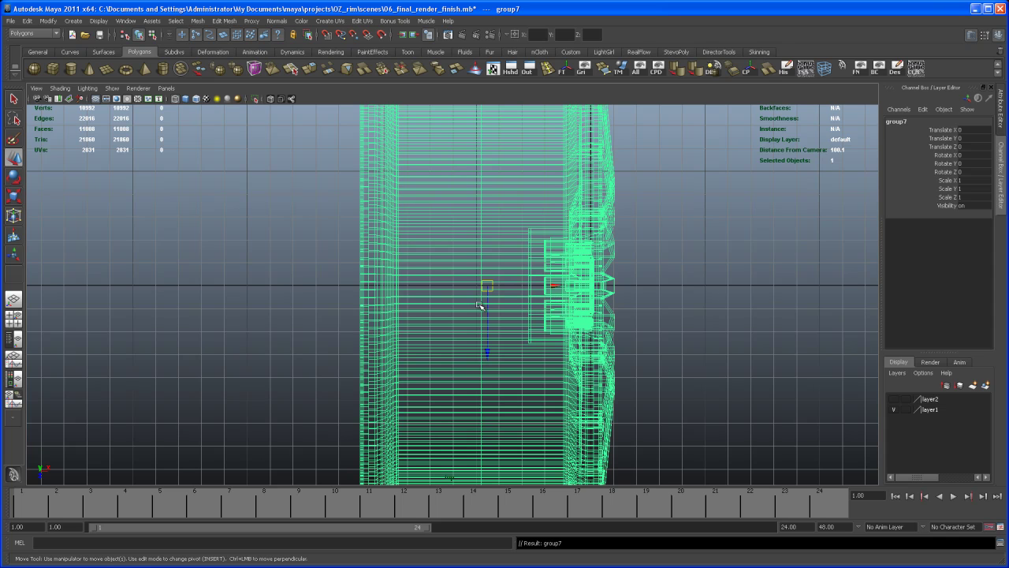
Slide group7's pivot along X, snapping it to a mesh point, then restore four panes
scroll(484, 282, up, 8)
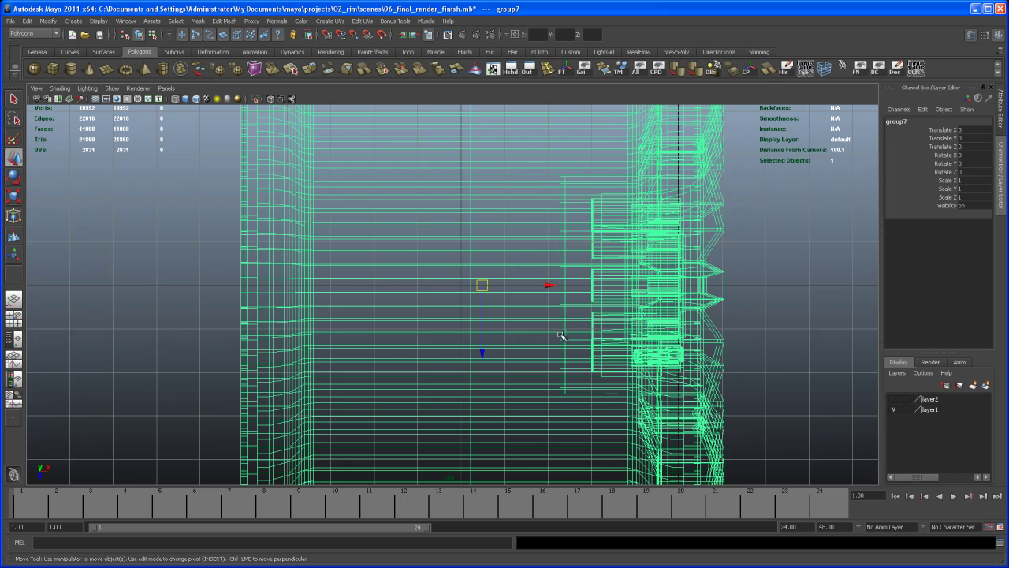
key(Insert)
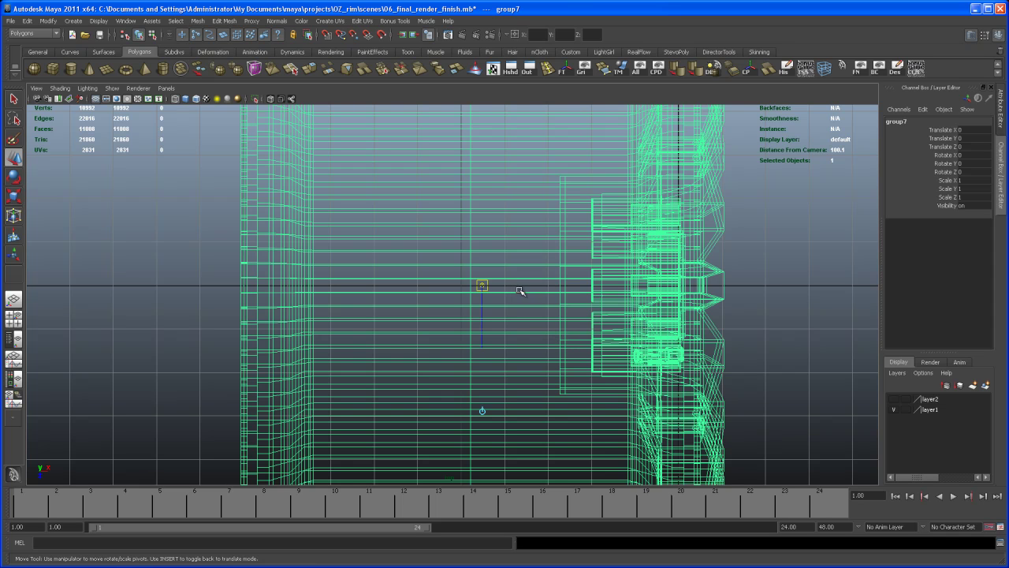
middle_drag(507, 286, 536, 288)
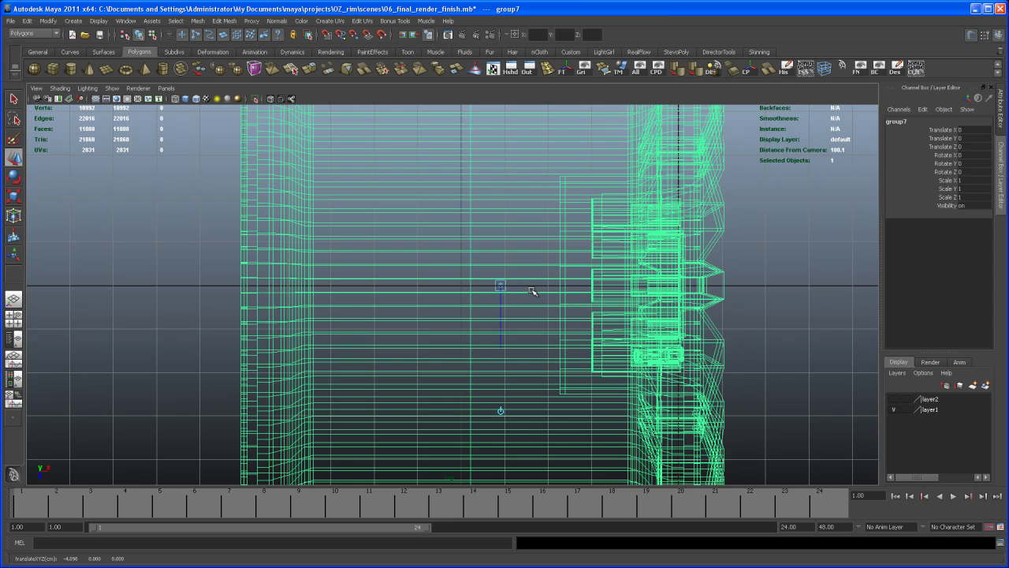
key(v)
key(Insert)
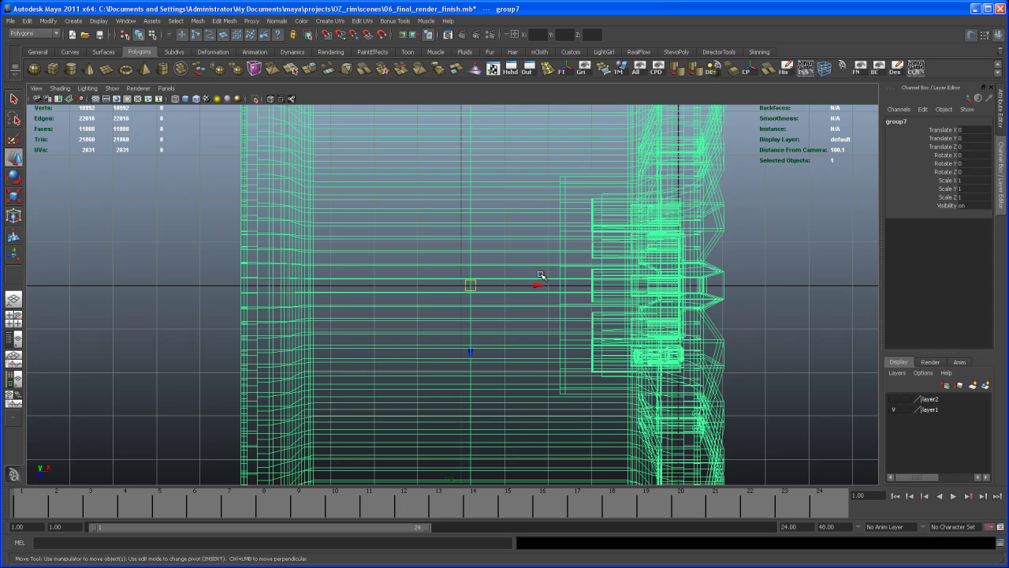
key(space)
key(space)
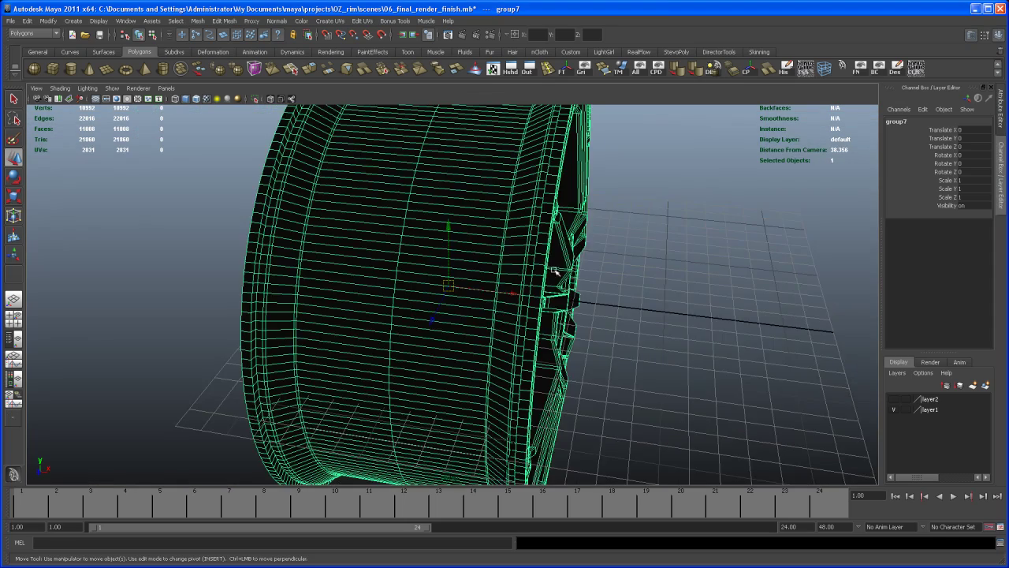
Shift group7 4.784 units along X and freeze its transformations to zero
alt+drag(556, 272, 429, 214)
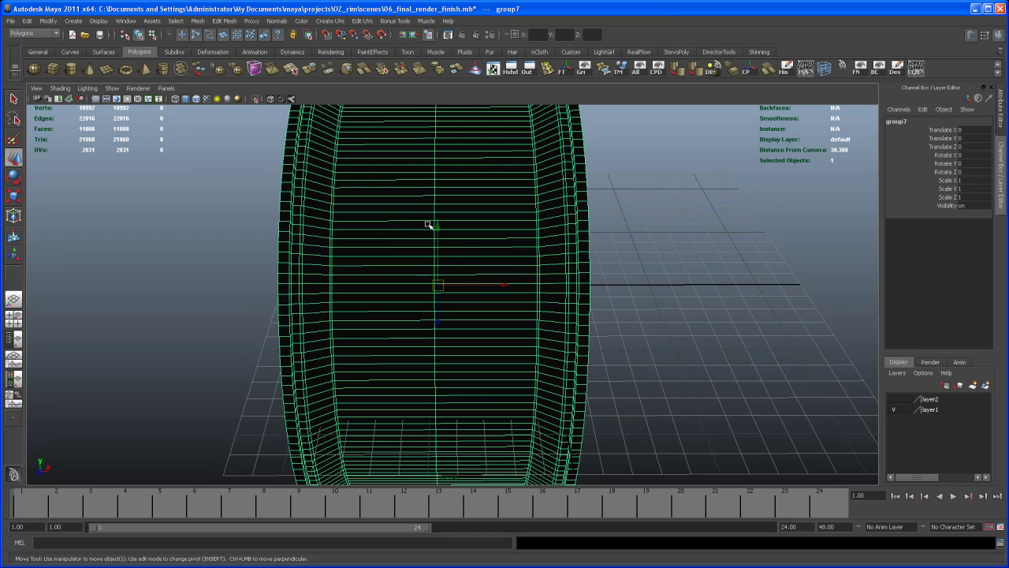
alt+drag(440, 310, 514, 266)
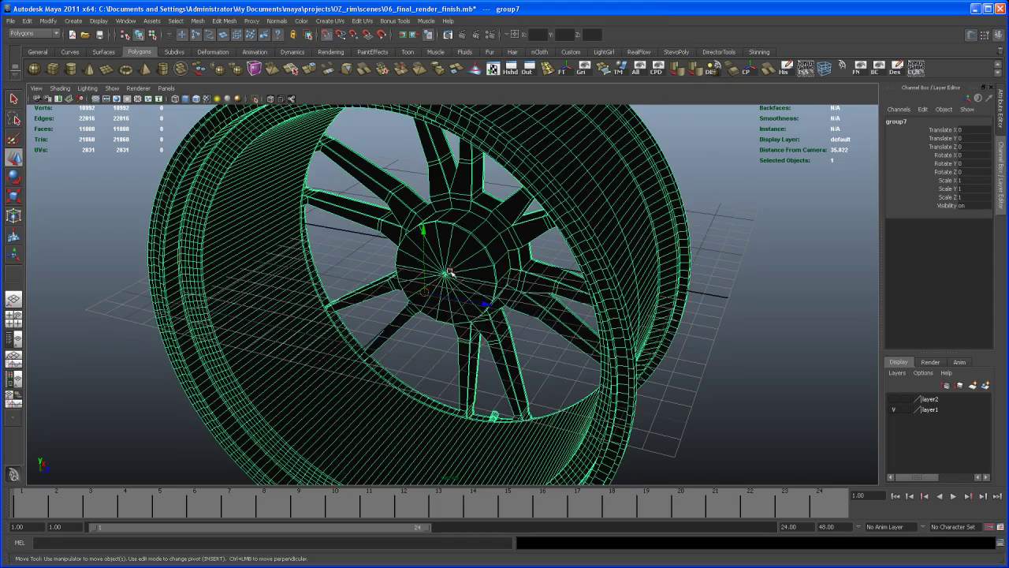
drag(447, 272, 473, 249)
alt+drag(490, 289, 535, 248)
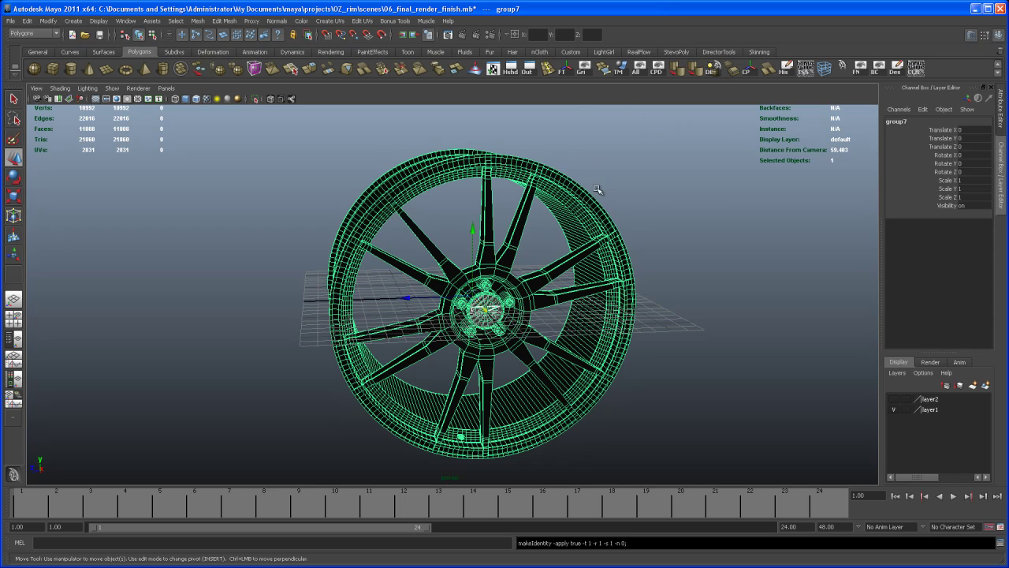
alt+drag(585, 205, 619, 199)
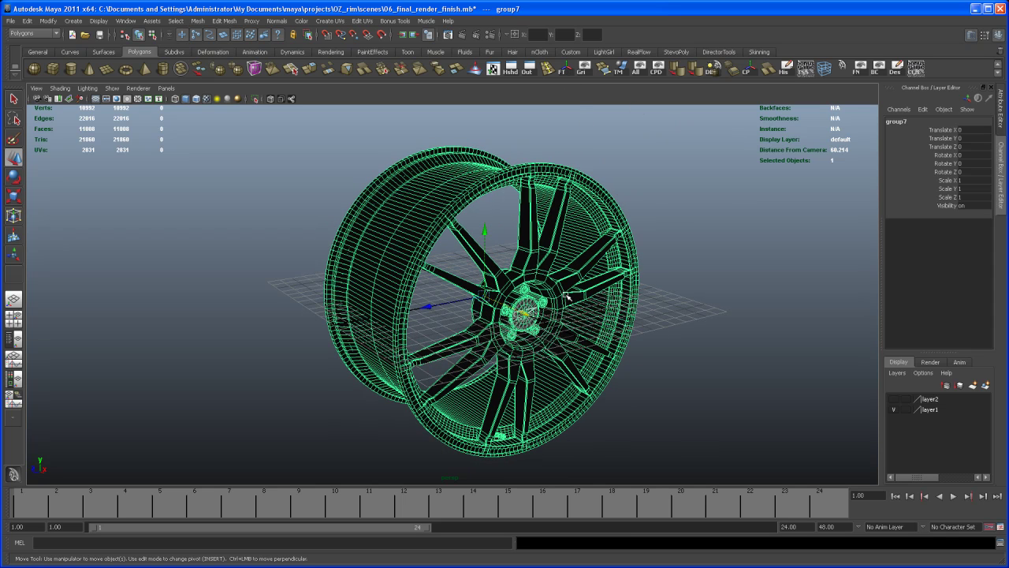
Export the selected group7 to The_rim.mb in the OZ_rim scenes folder, replacing the existing file
click(11, 20)
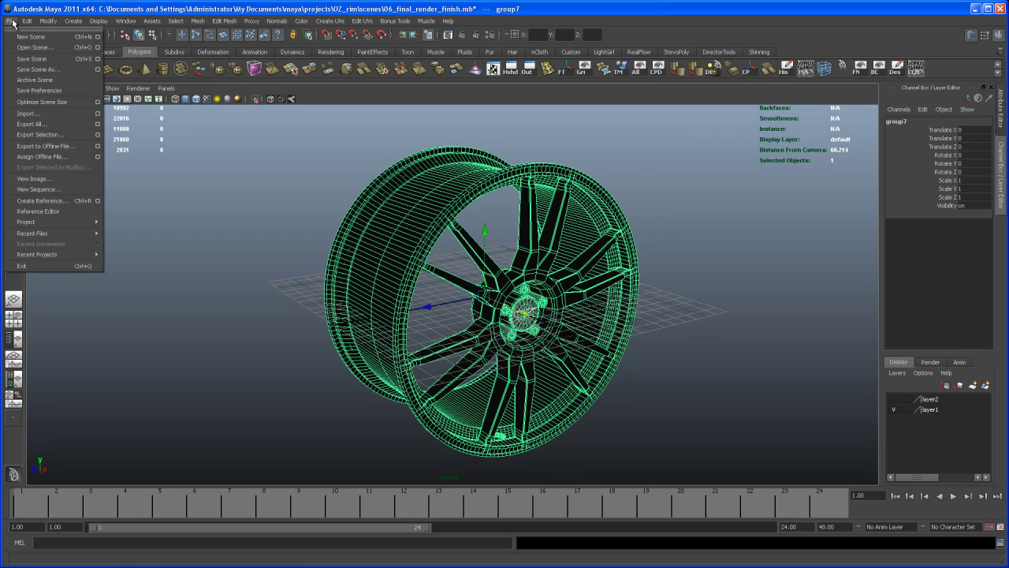
click(41, 135)
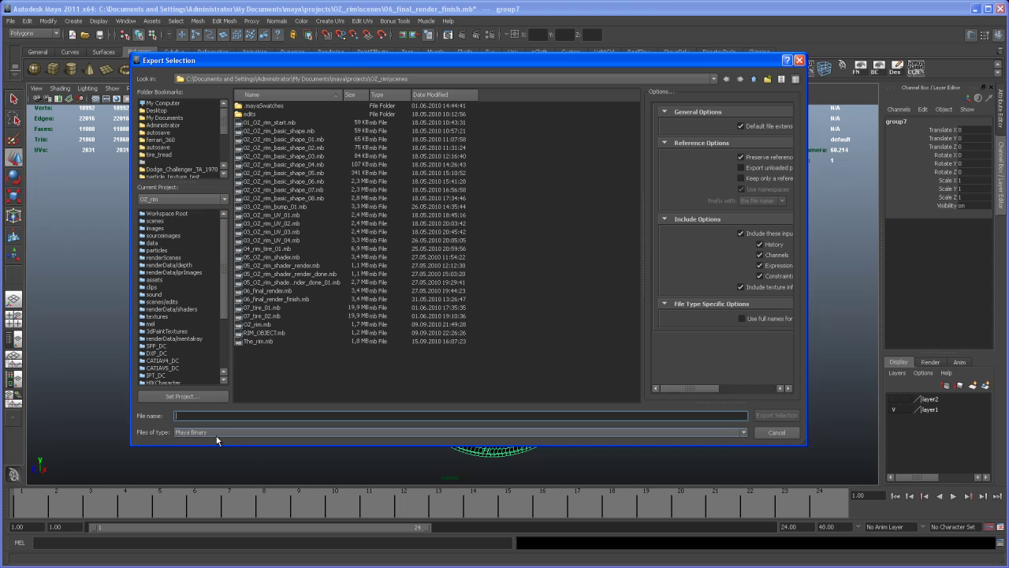
click(258, 342)
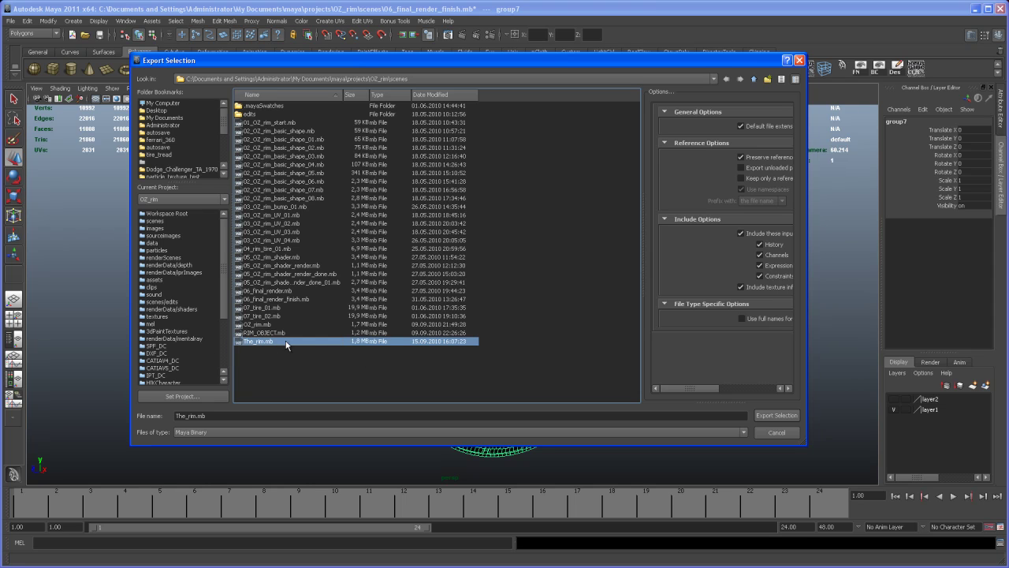
click(772, 416)
click(459, 265)
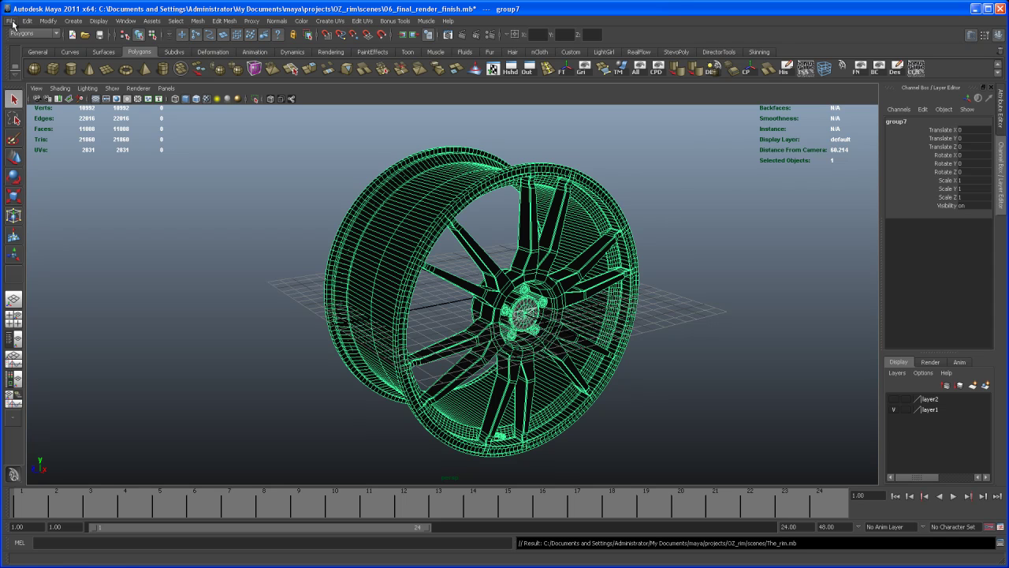
Switch to the Pirelli_Pzero_Tire project and open tutorial_final.mb without saving the rim scene
click(12, 21)
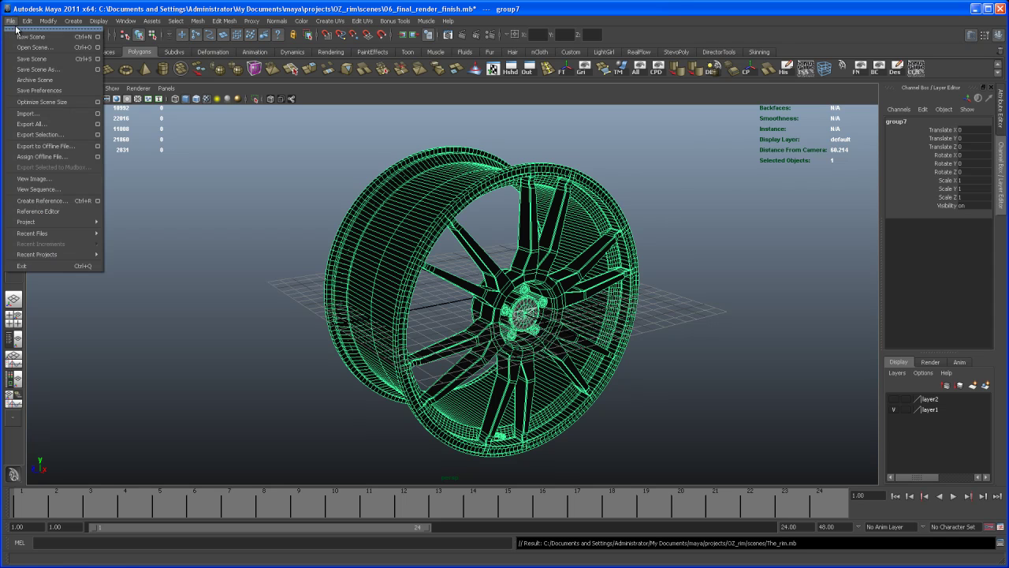
click(31, 45)
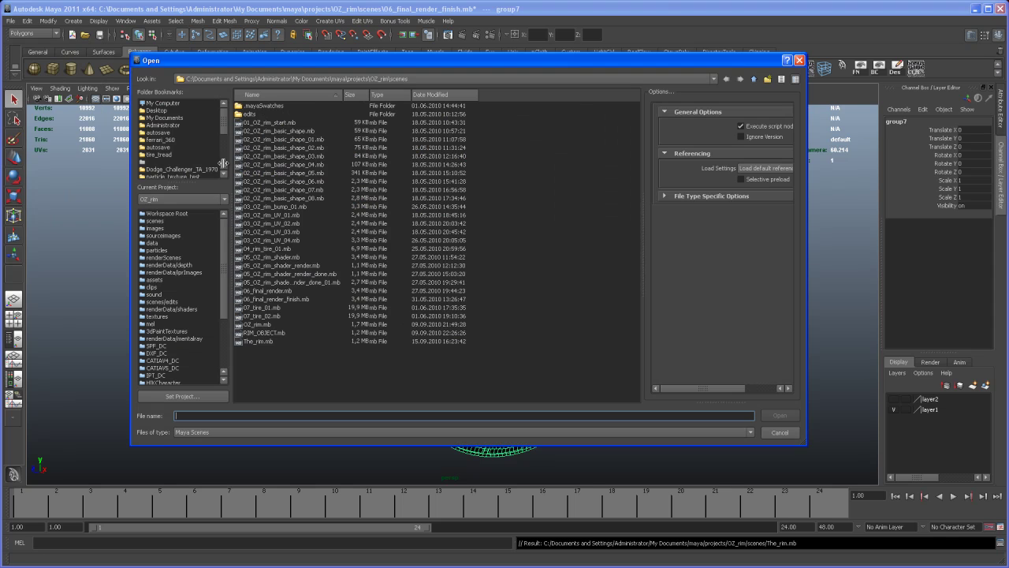
click(204, 202)
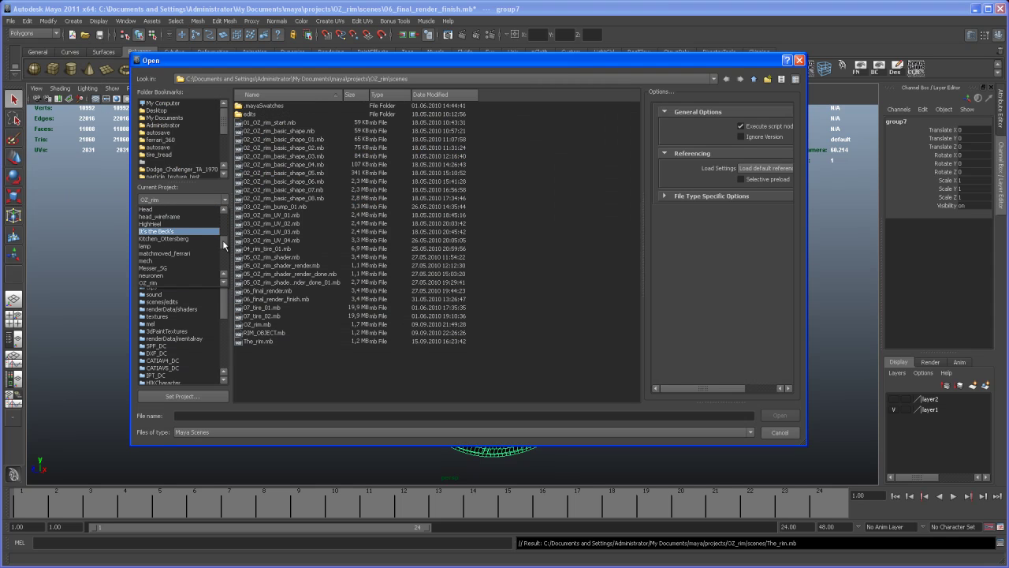
scroll(189, 236, down, 3)
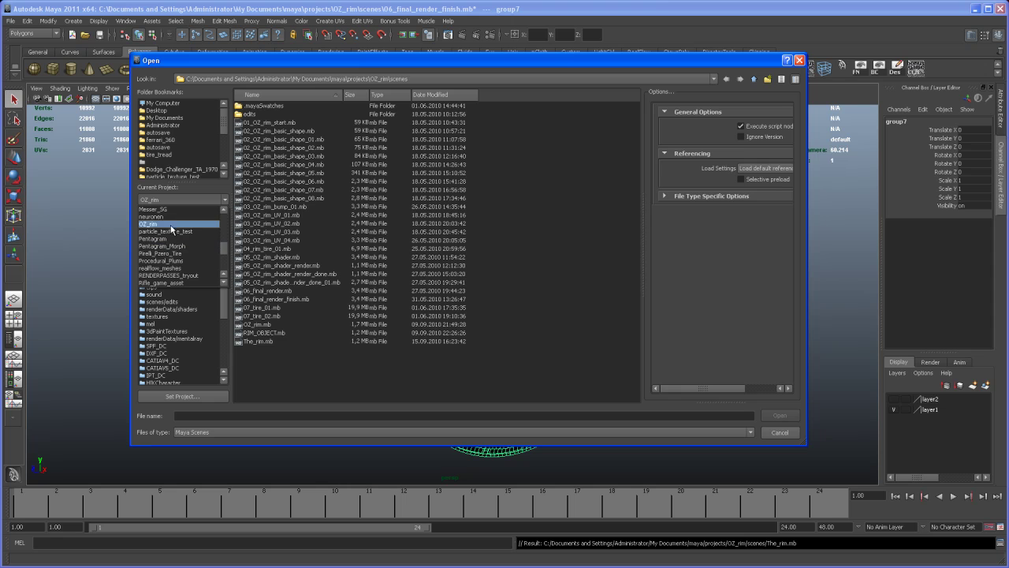
click(169, 254)
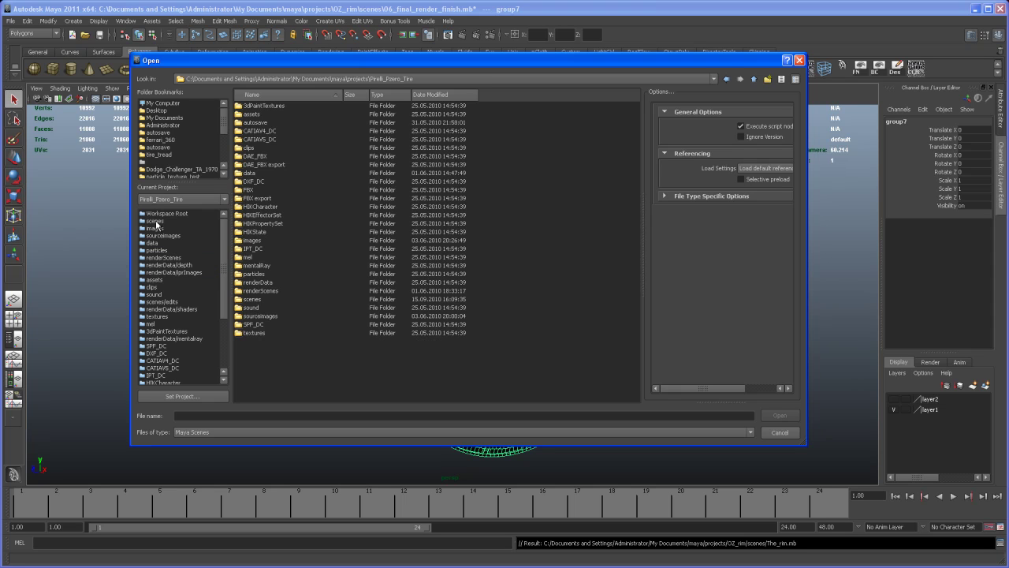
click(155, 221)
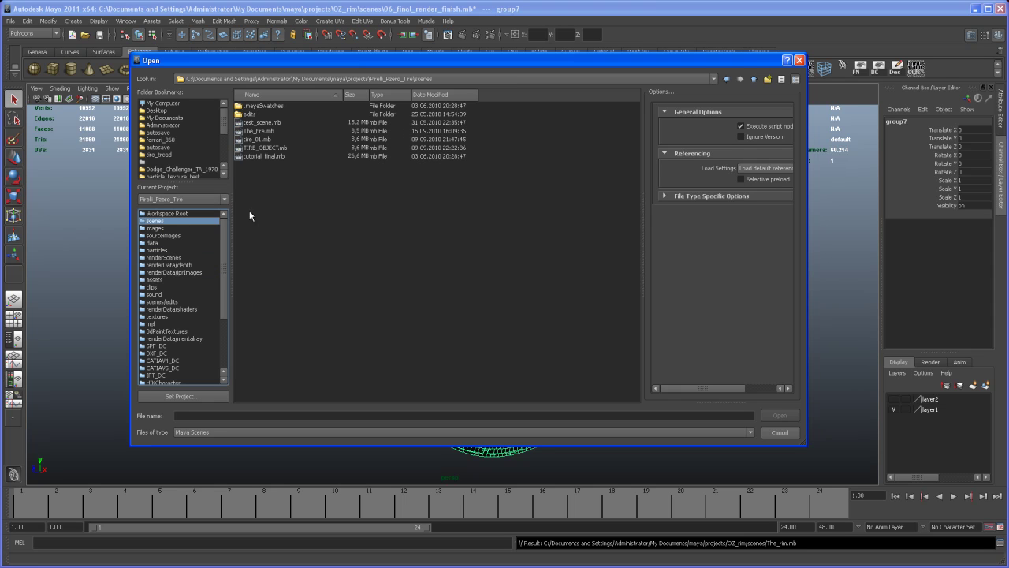
double_click(271, 156)
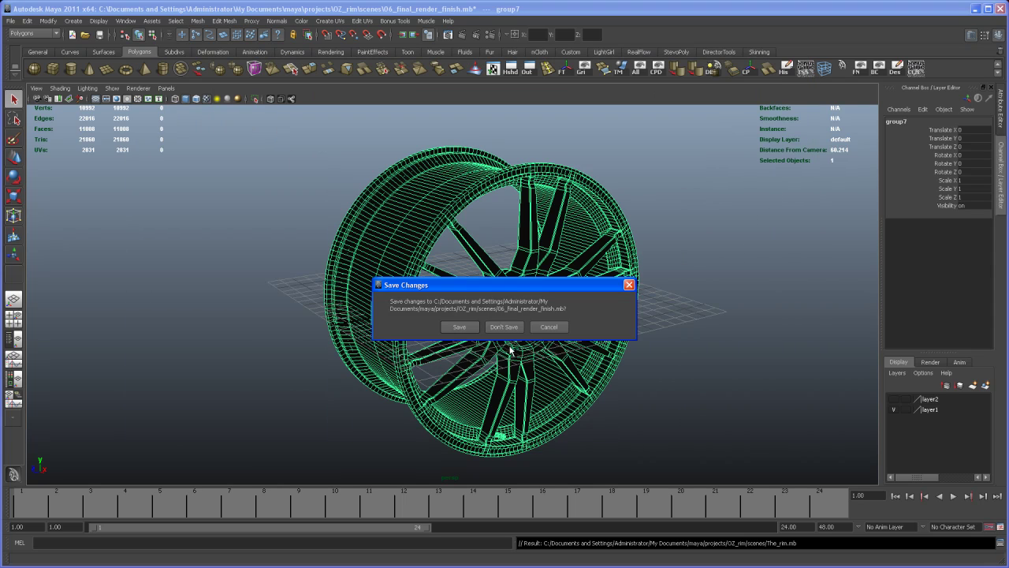
click(504, 326)
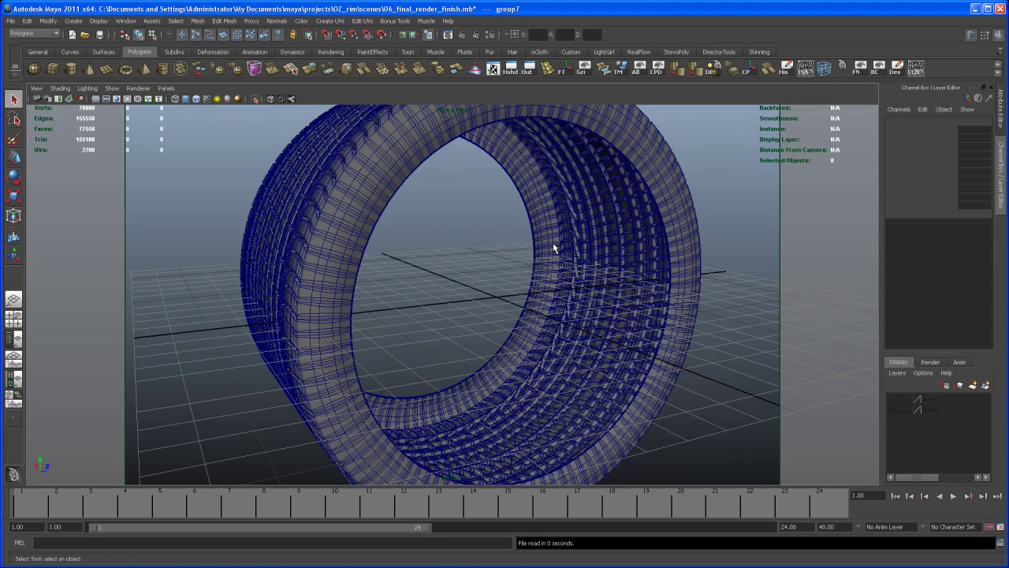
Select the tire mesh polySurface43, activate the Move tool, and view its inner opening
click(605, 213)
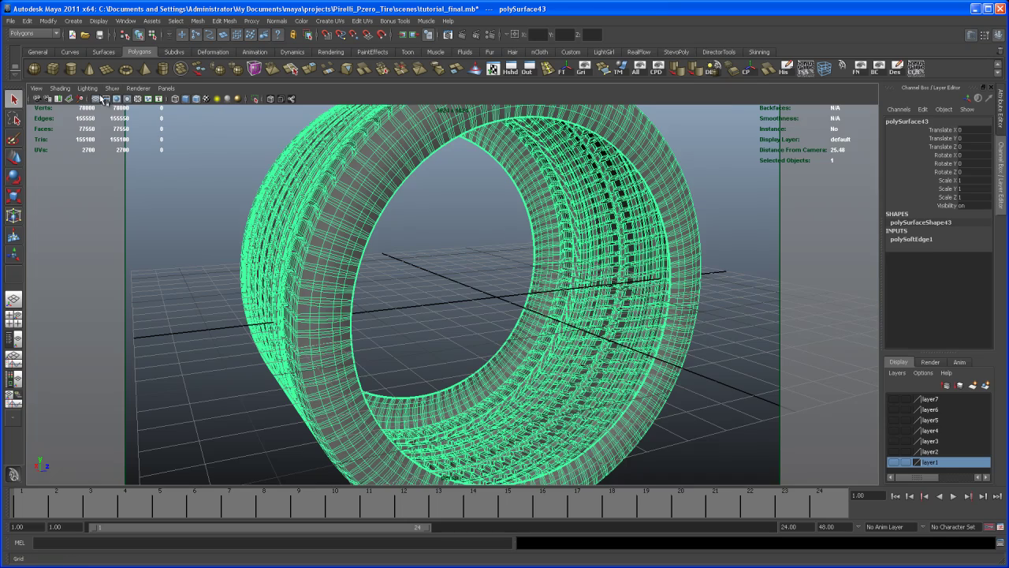
alt+drag(367, 165, 556, 369)
scroll(600, 274, down, 5)
key(w)
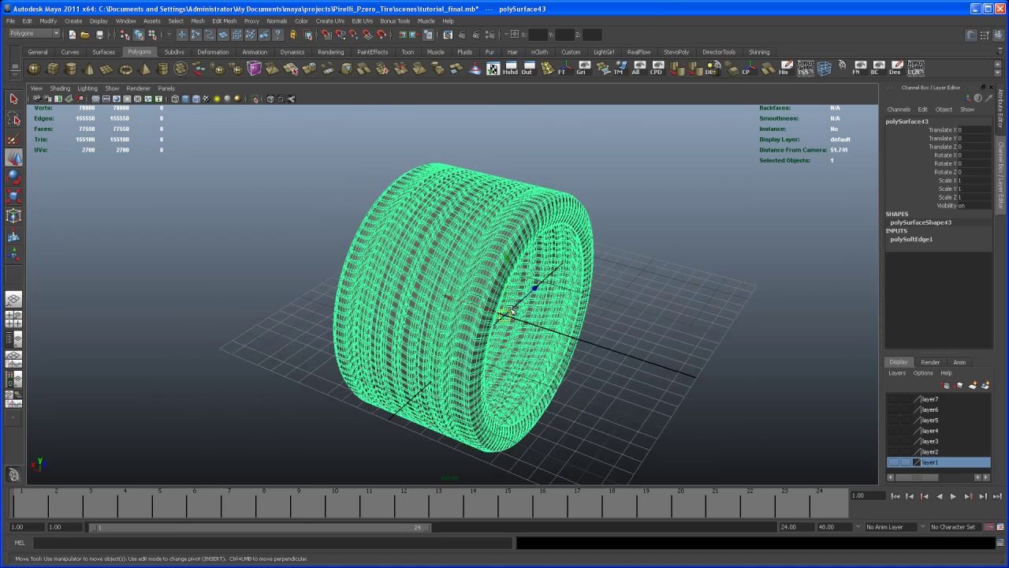
alt+middle_drag(556, 369, 558, 377)
alt+drag(558, 376, 548, 328)
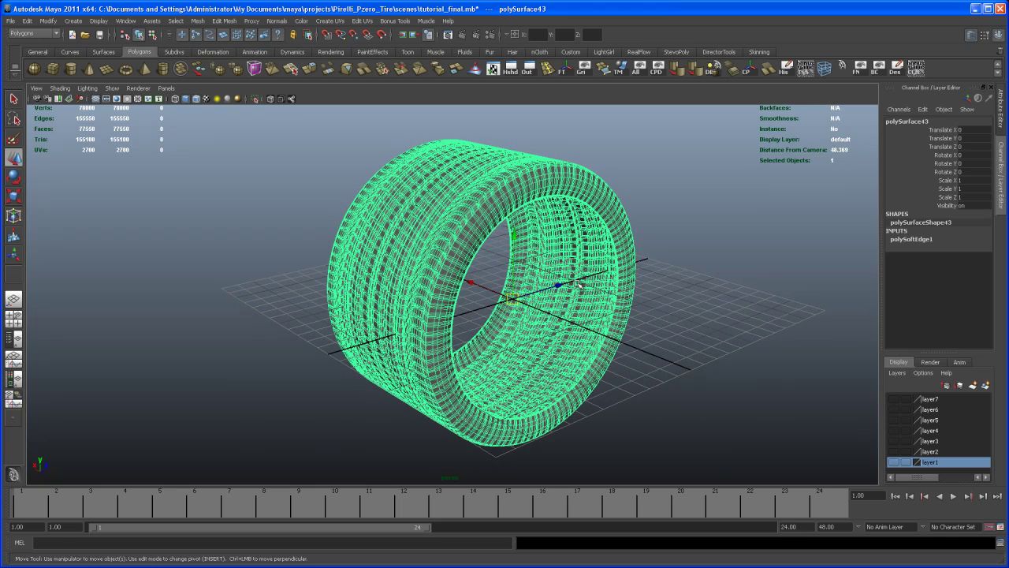
Center the tire's pivot, shift it along X, then freeze transformations and delete history
click(748, 73)
alt+drag(563, 358, 488, 295)
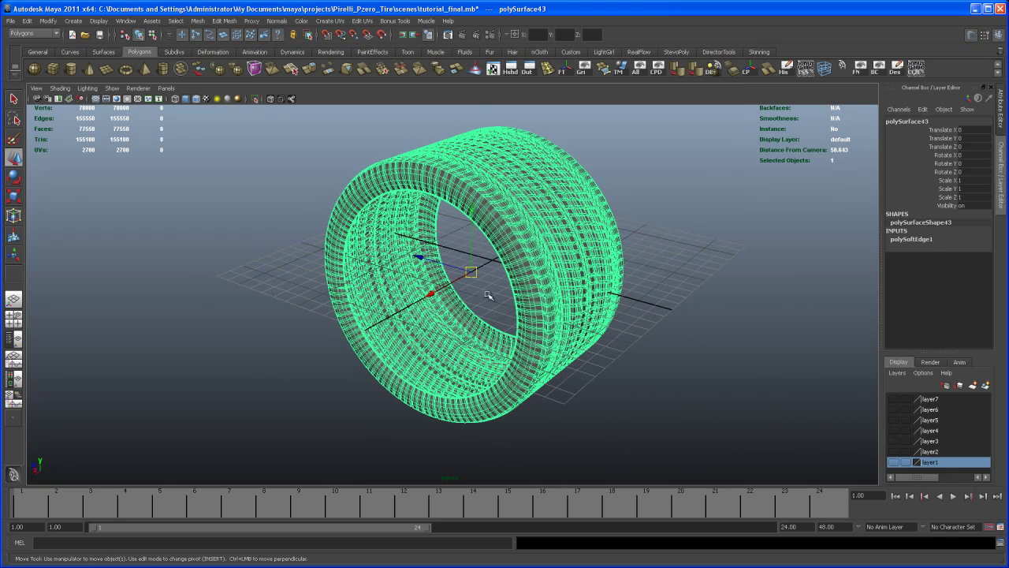
key(x)
drag(436, 293, 583, 343)
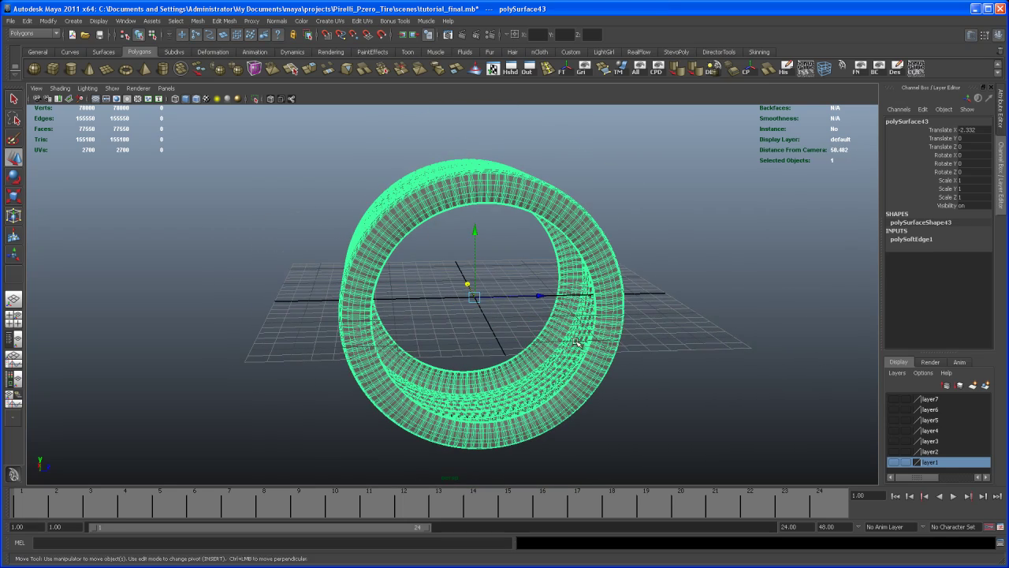
click(786, 71)
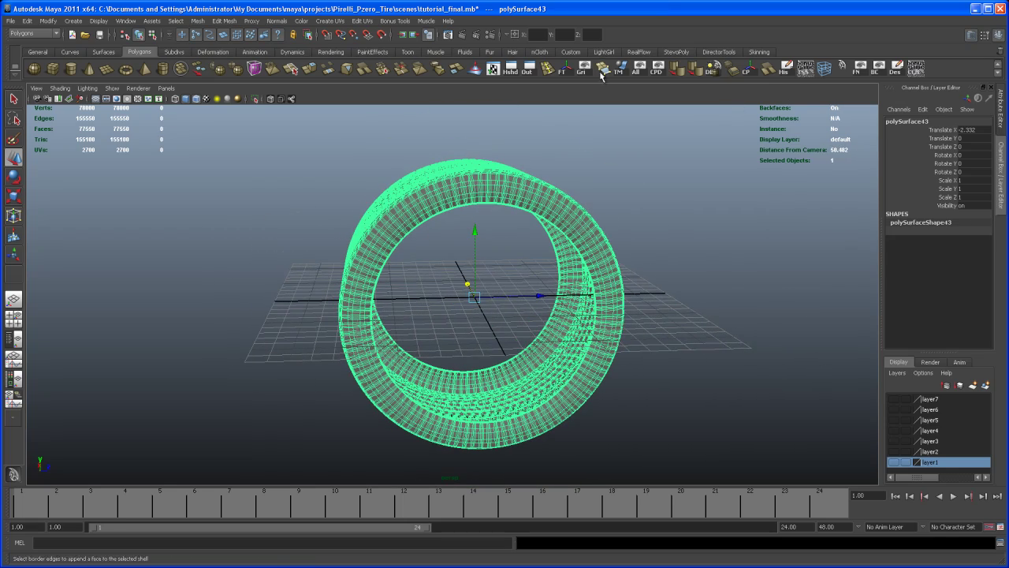
click(579, 74)
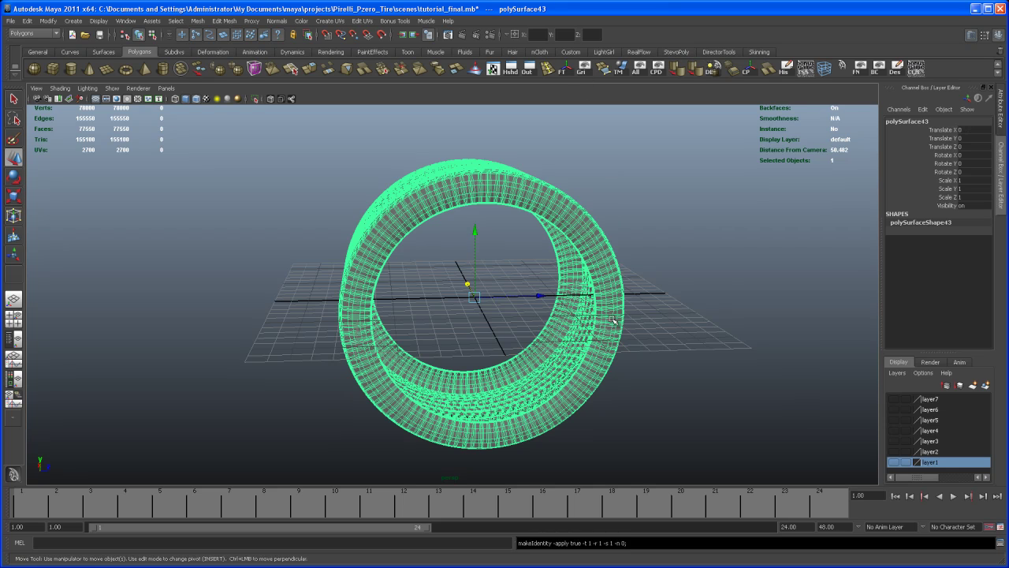
alt+drag(615, 321, 552, 298)
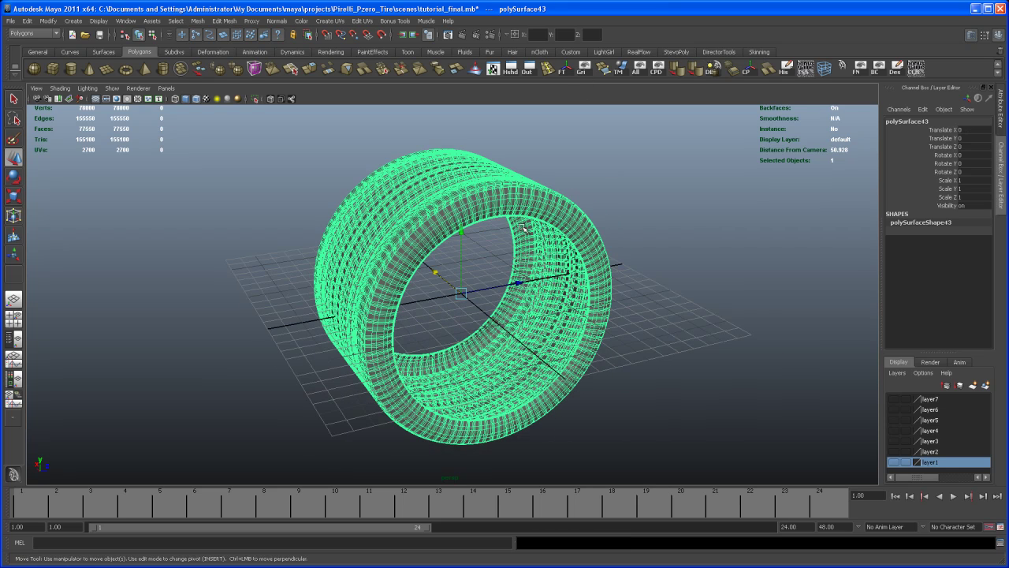
Export the selected tire as The_tire.mb, replacing the existing file
click(11, 22)
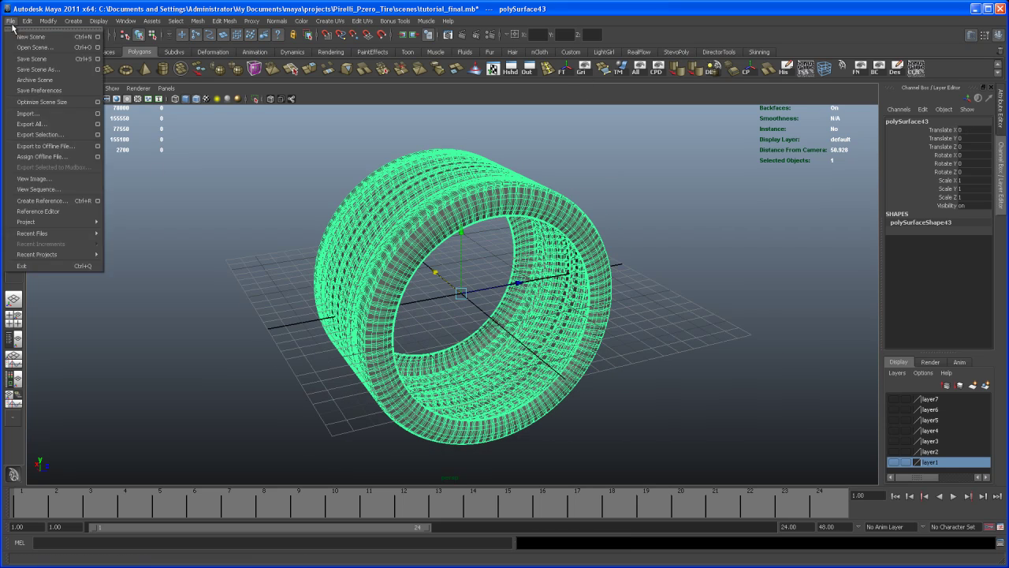
click(45, 136)
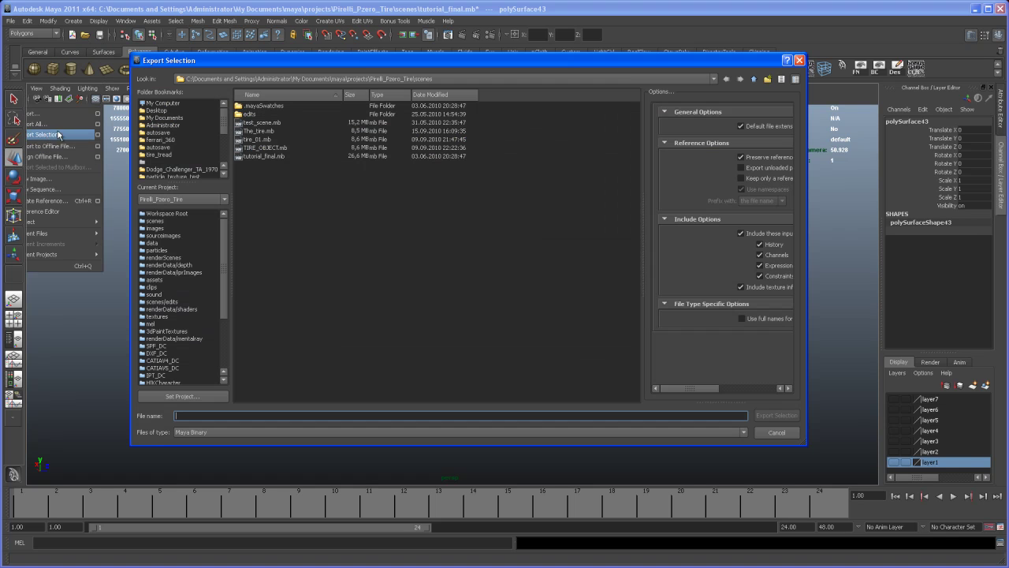
click(269, 131)
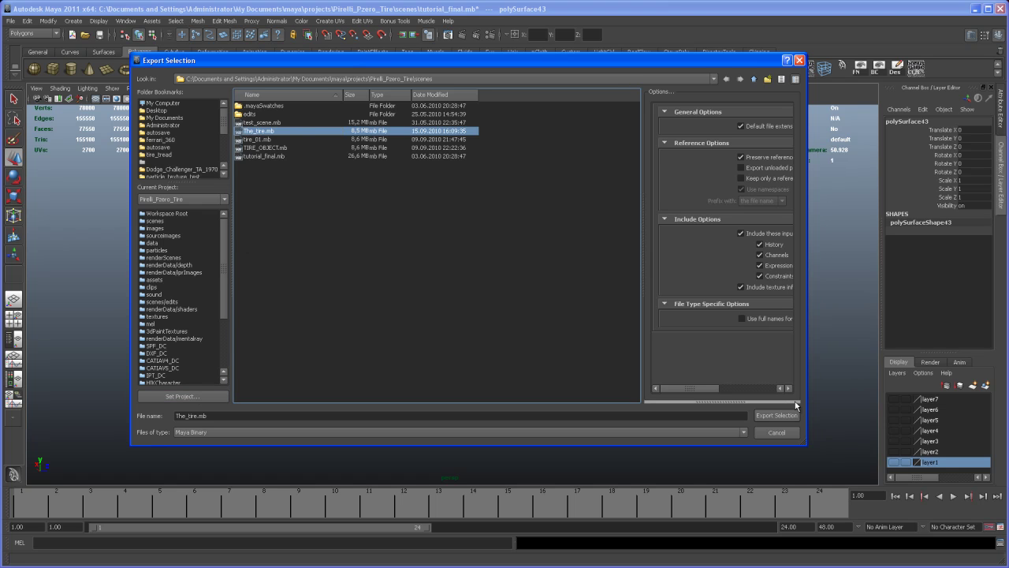
click(775, 416)
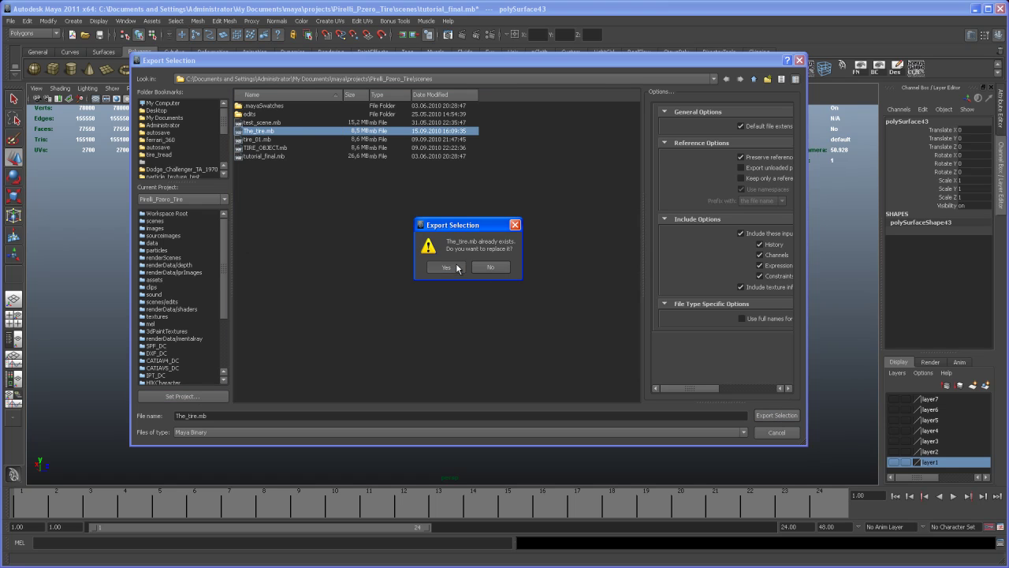
click(446, 267)
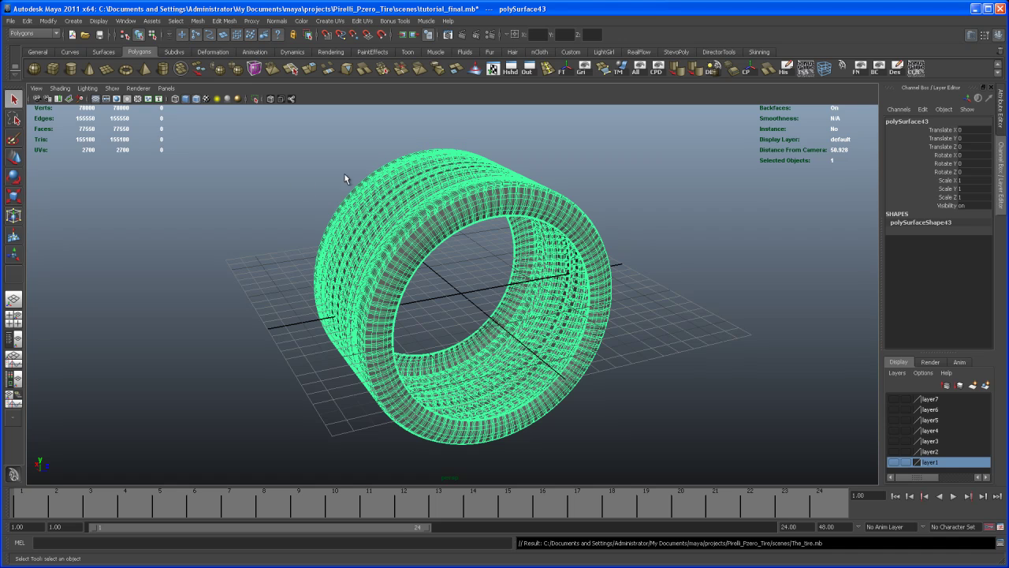
Start a new scene without saving changes and import The_tire.mb
click(11, 21)
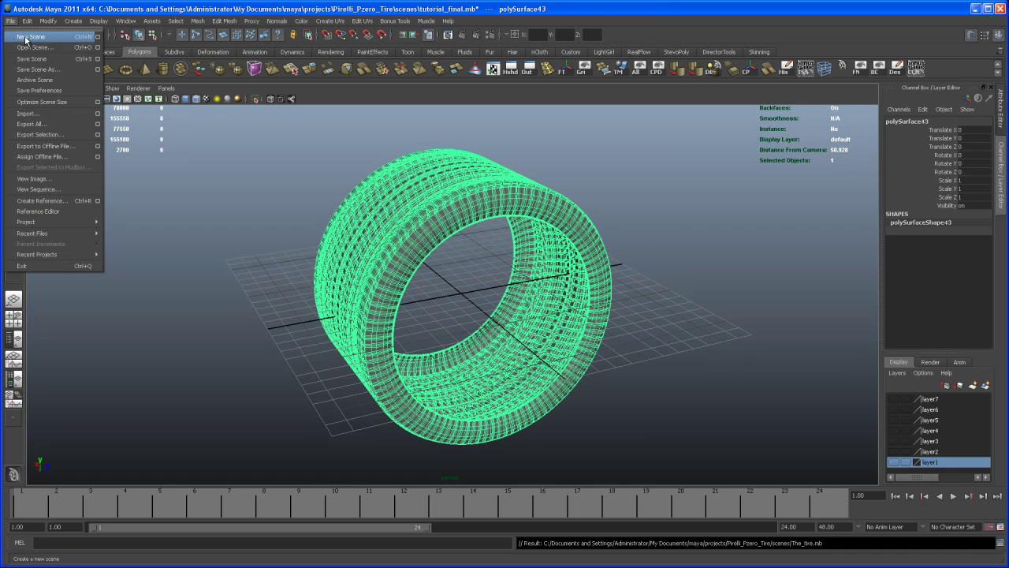
click(29, 37)
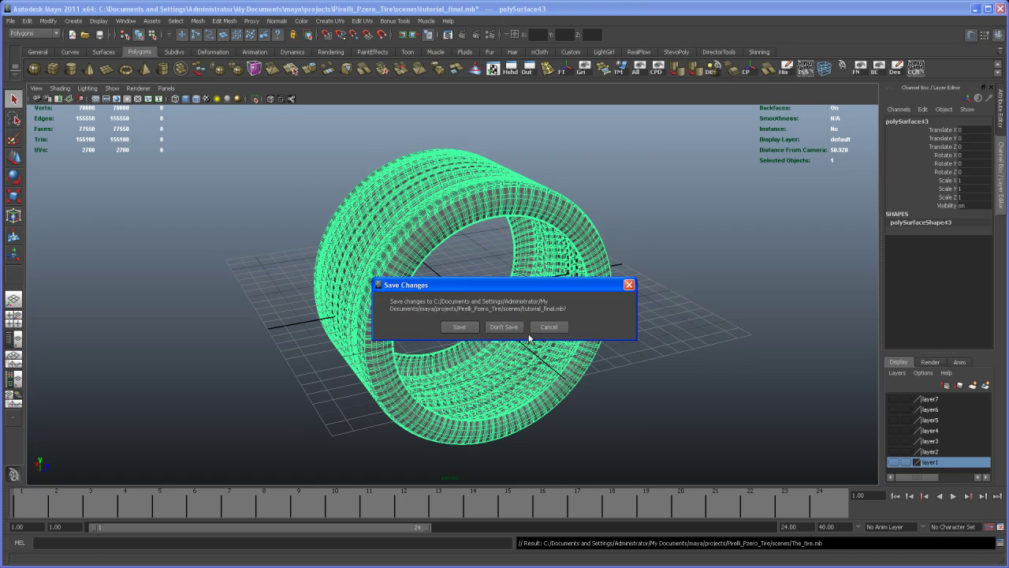
click(507, 328)
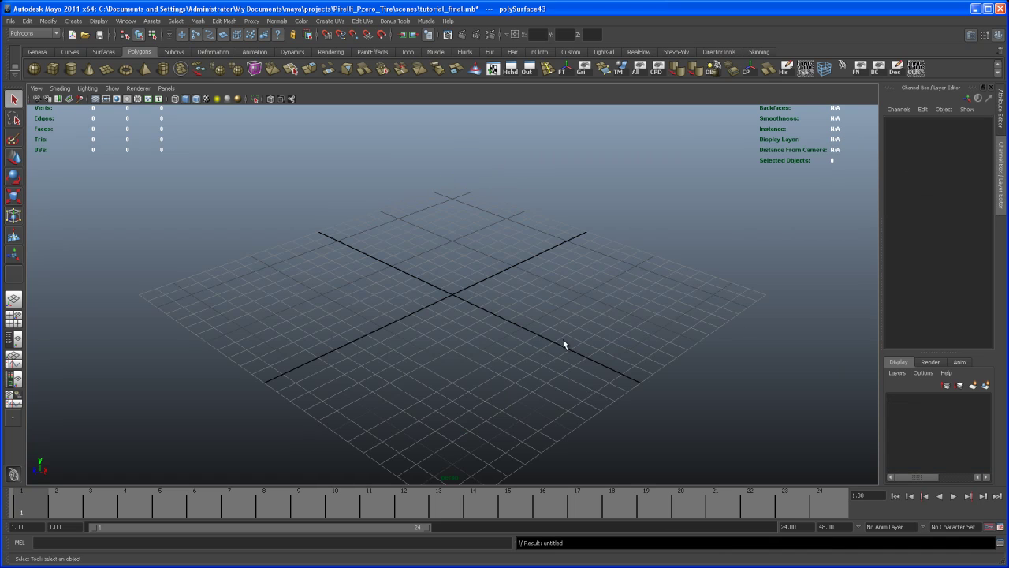
click(11, 21)
click(35, 111)
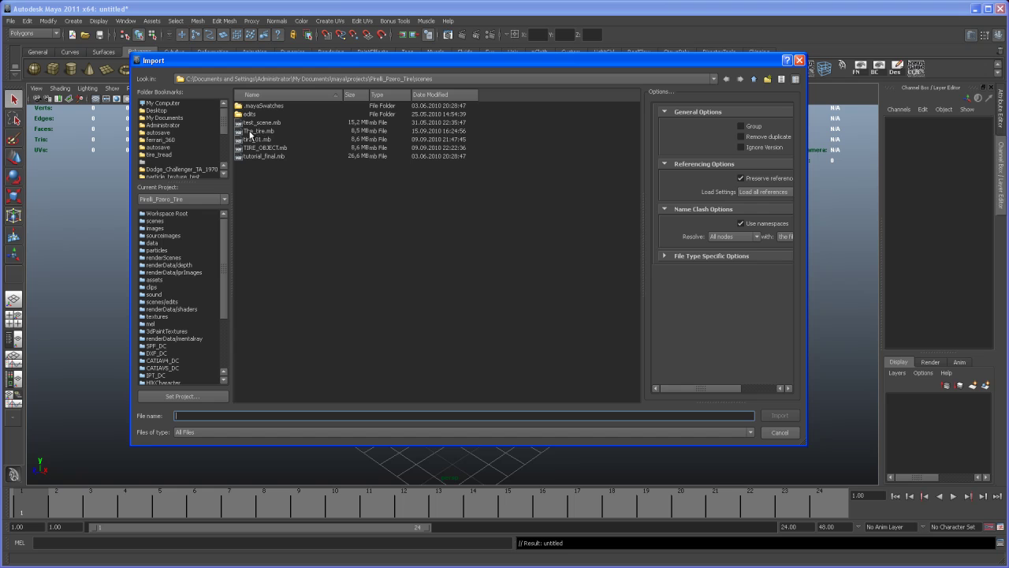
double_click(262, 134)
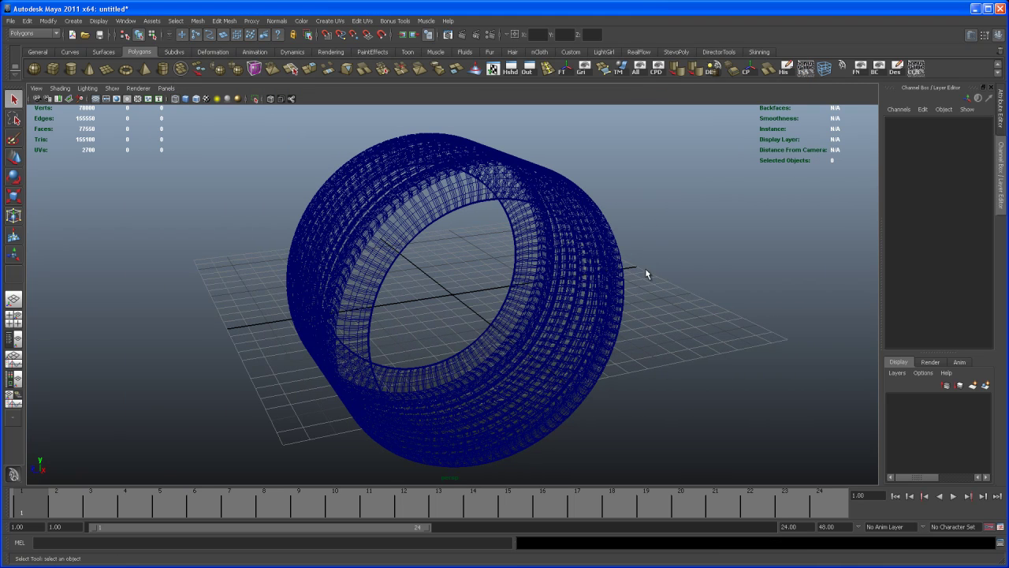
Select the imported tire mesh The_tire:polySurface43
alt+drag(643, 272, 618, 250)
click(558, 262)
alt+drag(558, 263, 592, 304)
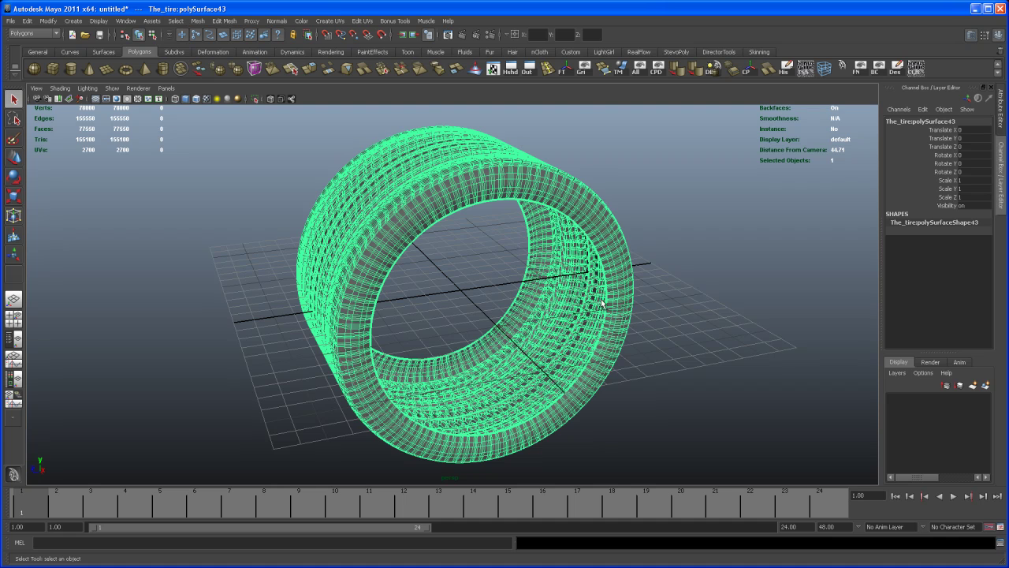
In Hypershade, graph lambert3's input and output connections showing file1, bump2d1 and place2dTexture
click(511, 69)
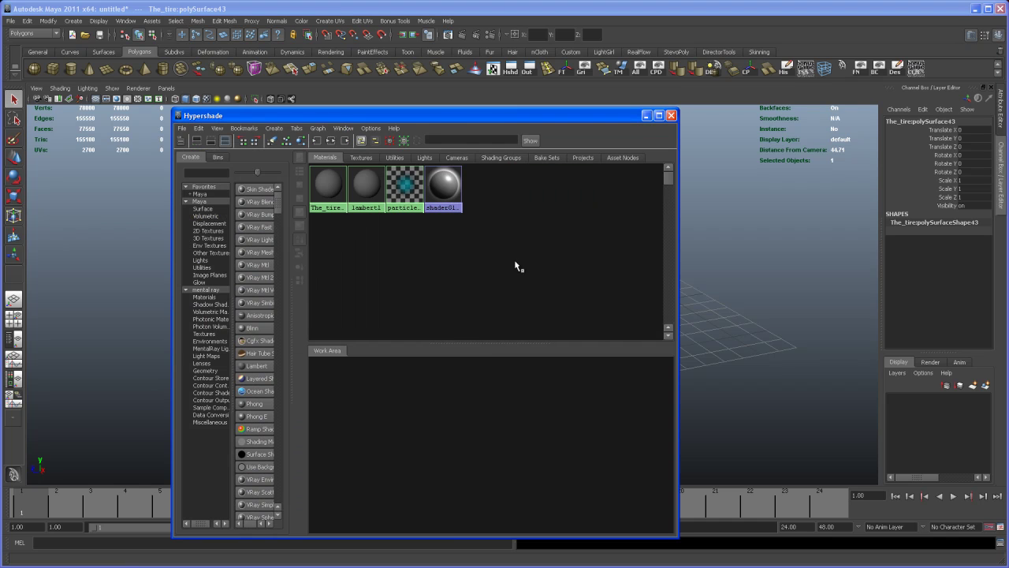
click(328, 182)
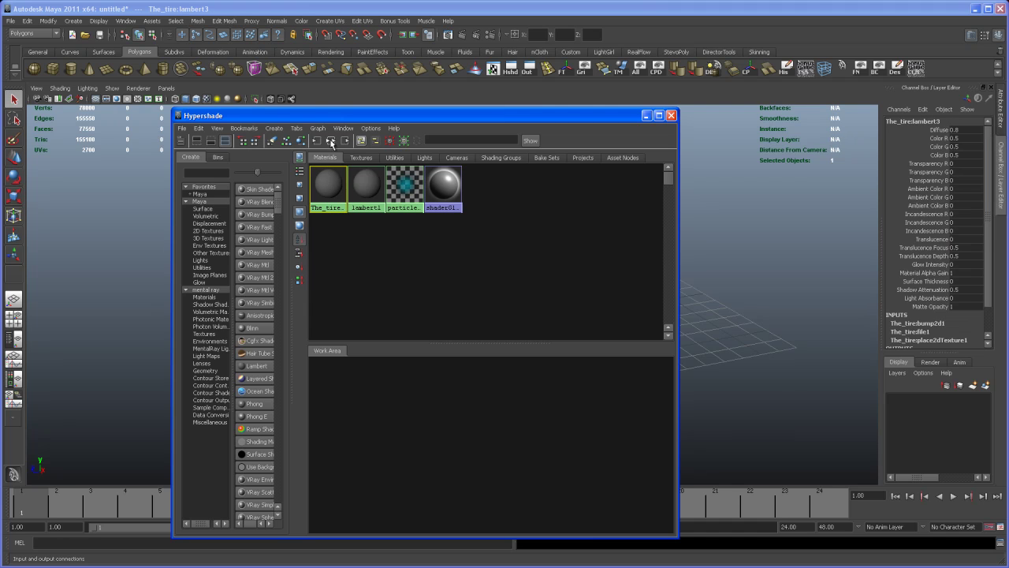
click(331, 142)
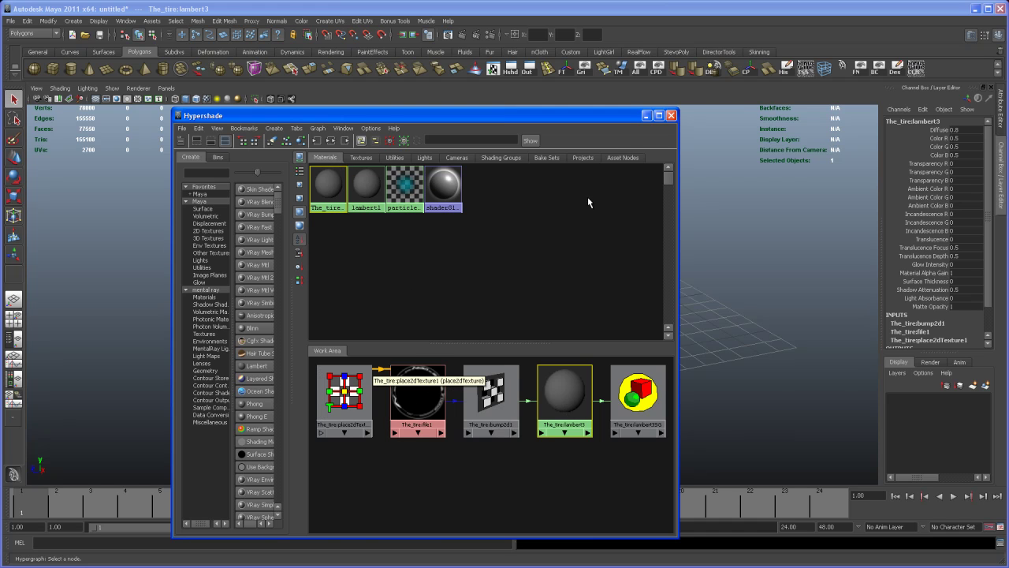
Minimize Hypershade and import scenes\The_rim.mb from the OZ_rim project
click(648, 116)
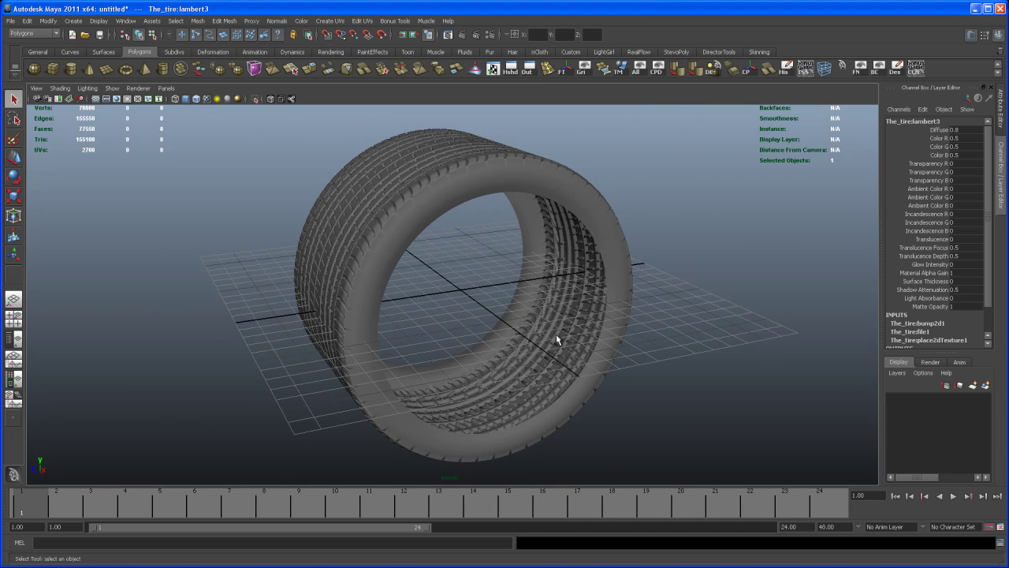
click(11, 21)
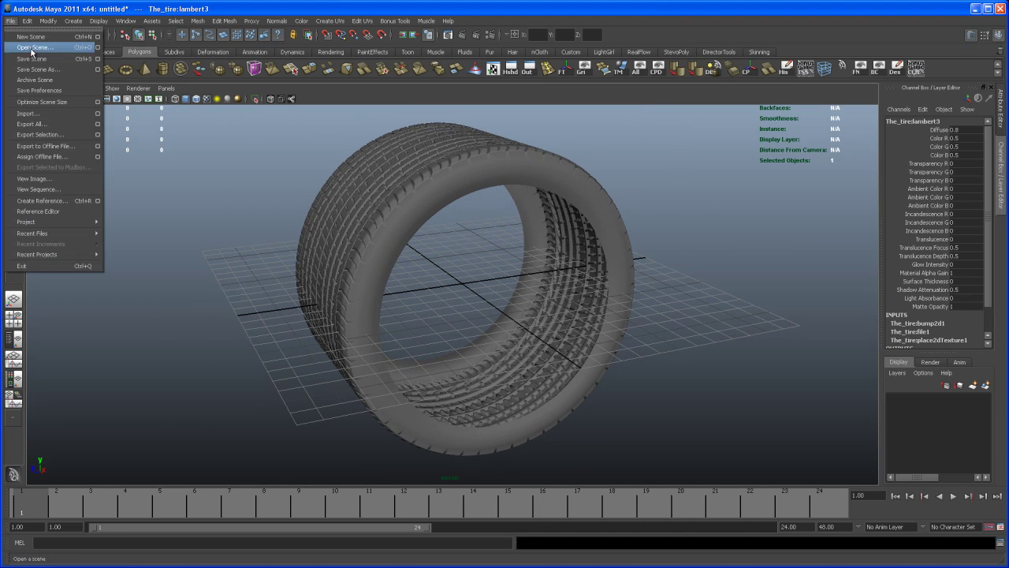
click(55, 116)
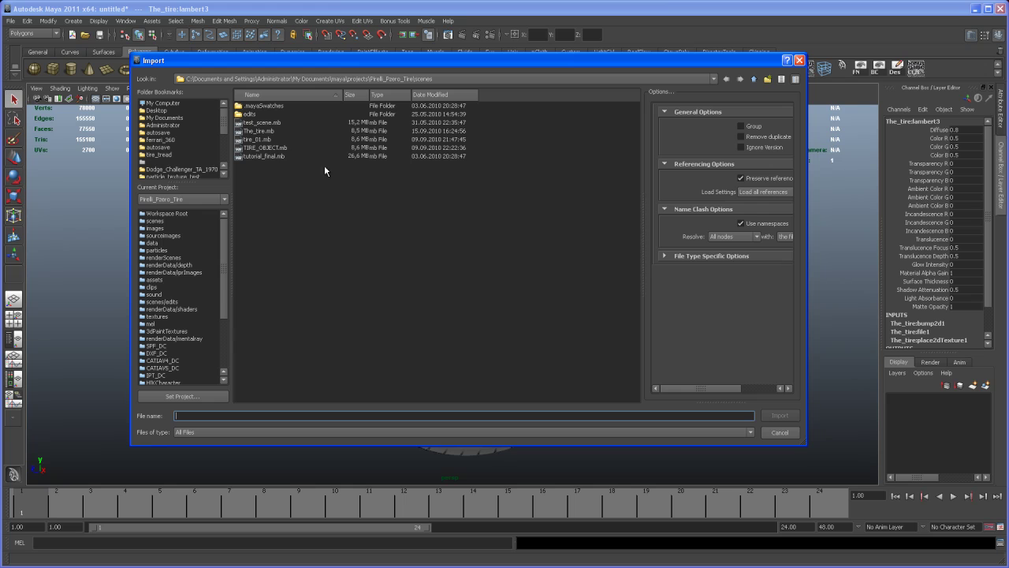
click(223, 198)
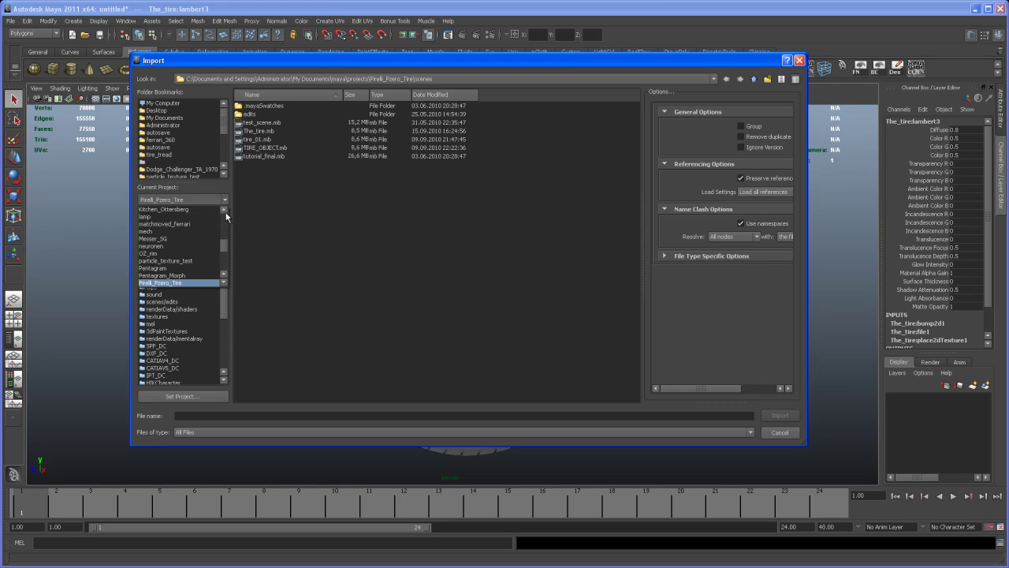
click(181, 253)
click(169, 222)
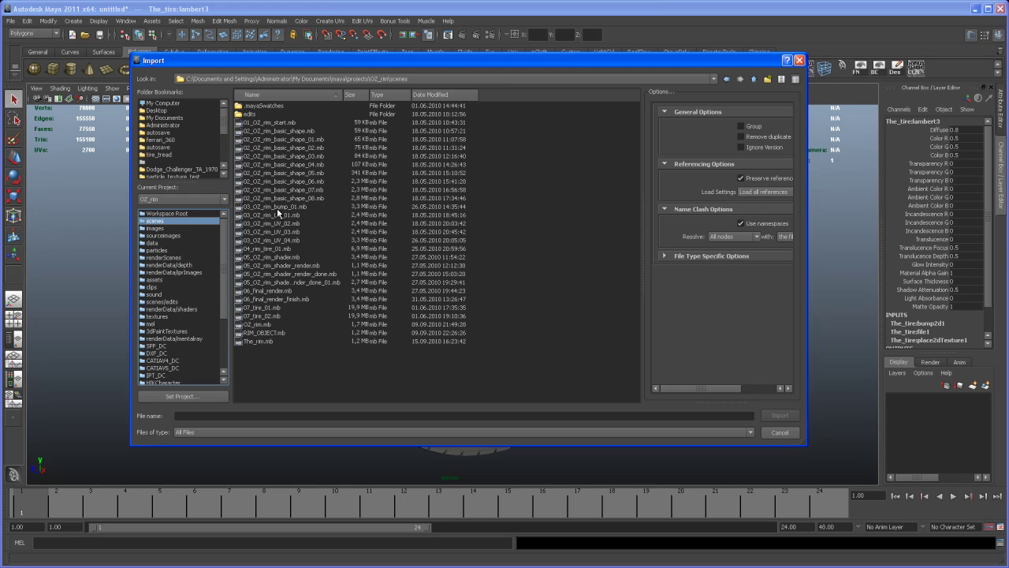
click(264, 341)
click(779, 418)
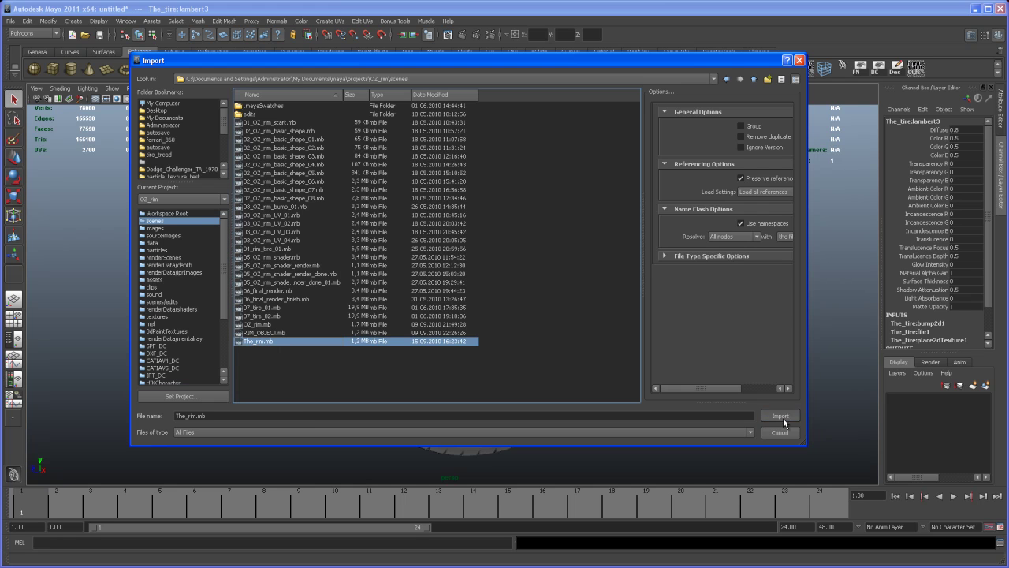
alt+drag(634, 335, 557, 210)
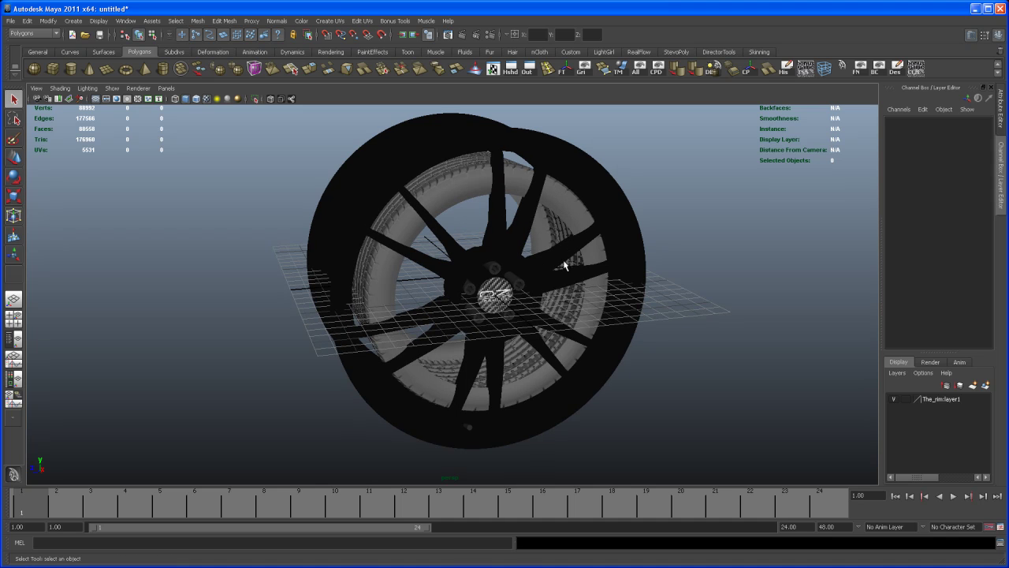
Scale the tire up to about 1.564 in Y and Z around the rim
mouse_move(579, 293)
alt+mouse_down()
mouse_move(644, 339)
mouse_move(568, 274)
mouse_move(589, 275)
mouse_move(610, 316)
mouse_move(718, 308)
mouse_move(605, 318)
mouse_move(665, 326)
mouse_move(583, 286)
alt+mouse_up()
click(552, 217)
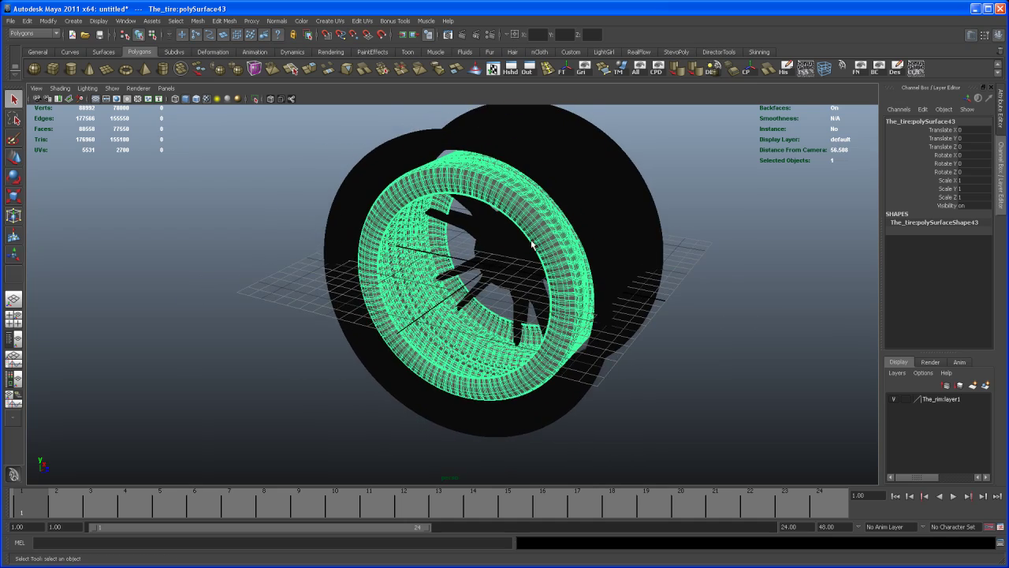
alt+drag(533, 246, 548, 293)
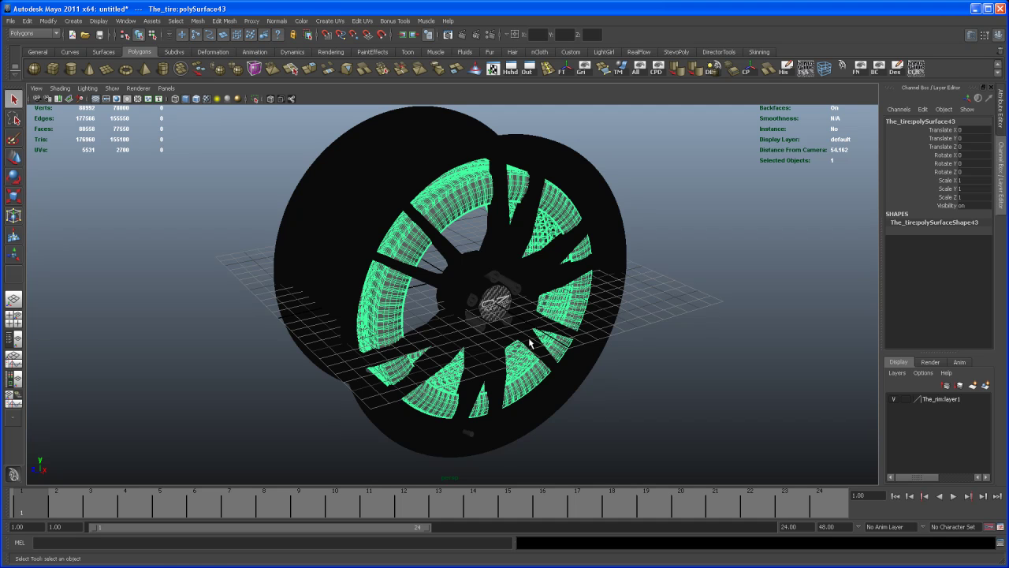
key(r)
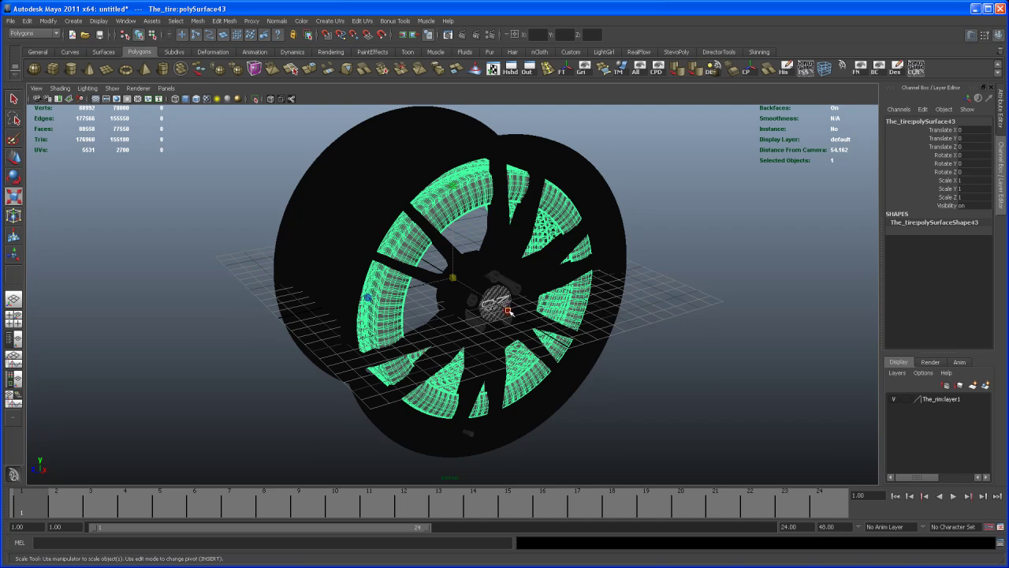
ctrl+drag(509, 310, 464, 352)
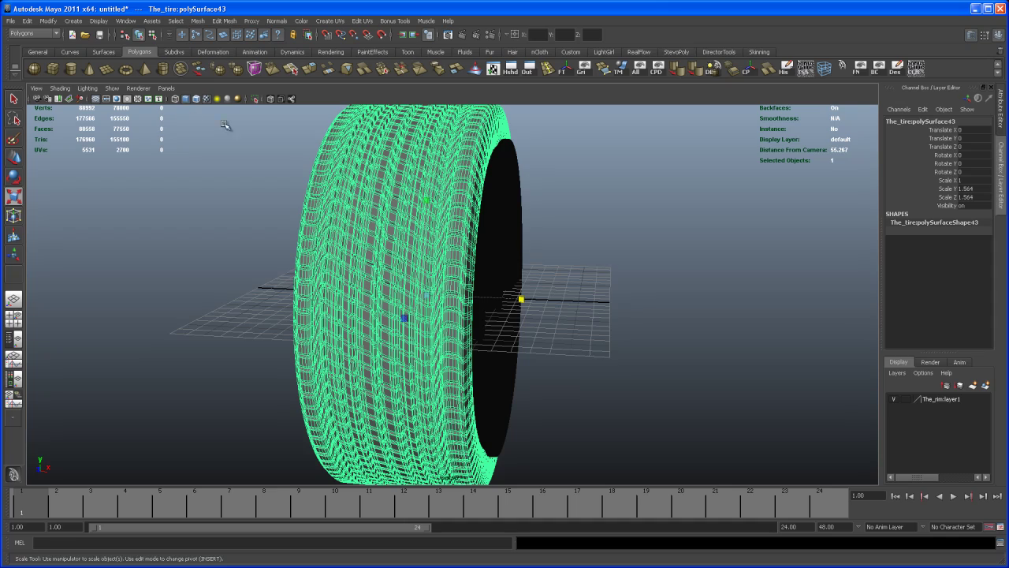
Turn on wireframe over the shaded surfaces
click(196, 99)
alt+right_drag(588, 342, 597, 377)
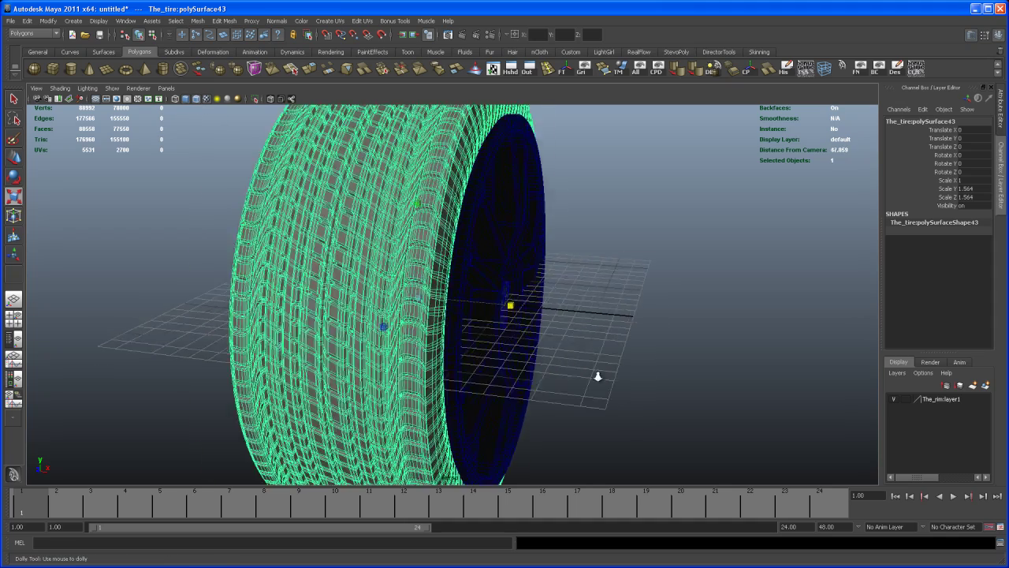
alt+drag(598, 377, 538, 339)
Select the rim's parent group7, show it as a smooth mesh preview, then deselect
key(q)
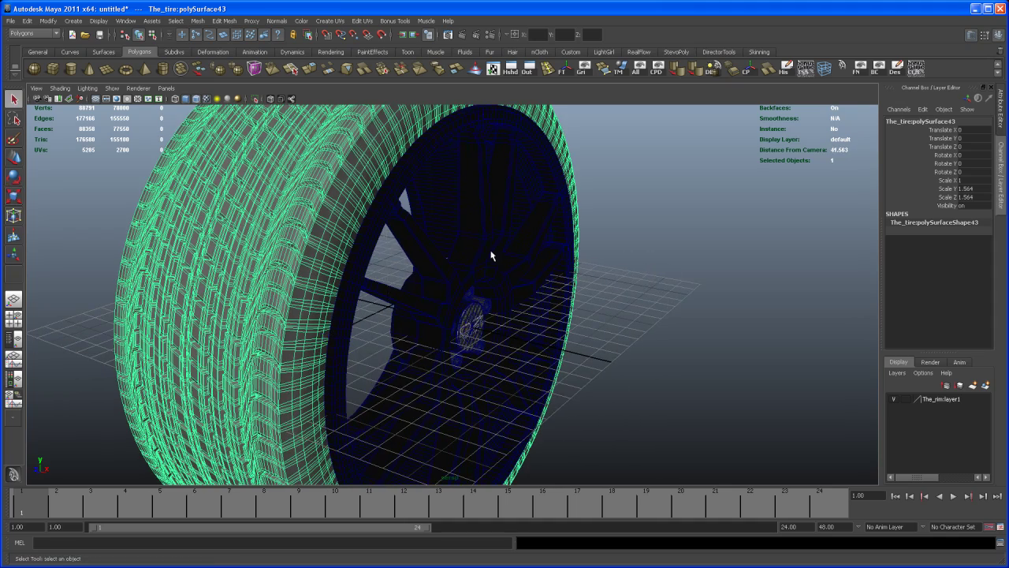
click(484, 259)
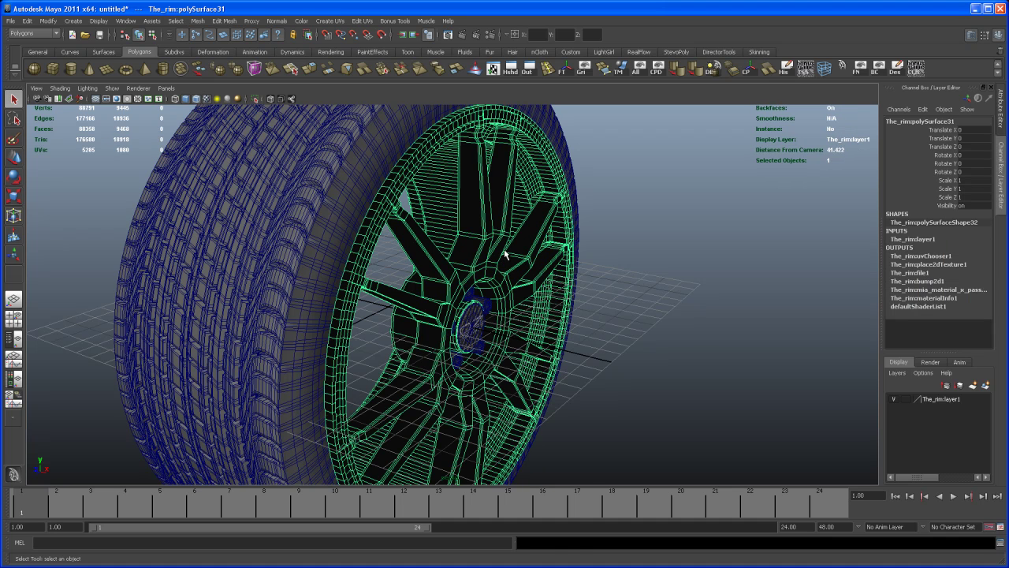
key(Up)
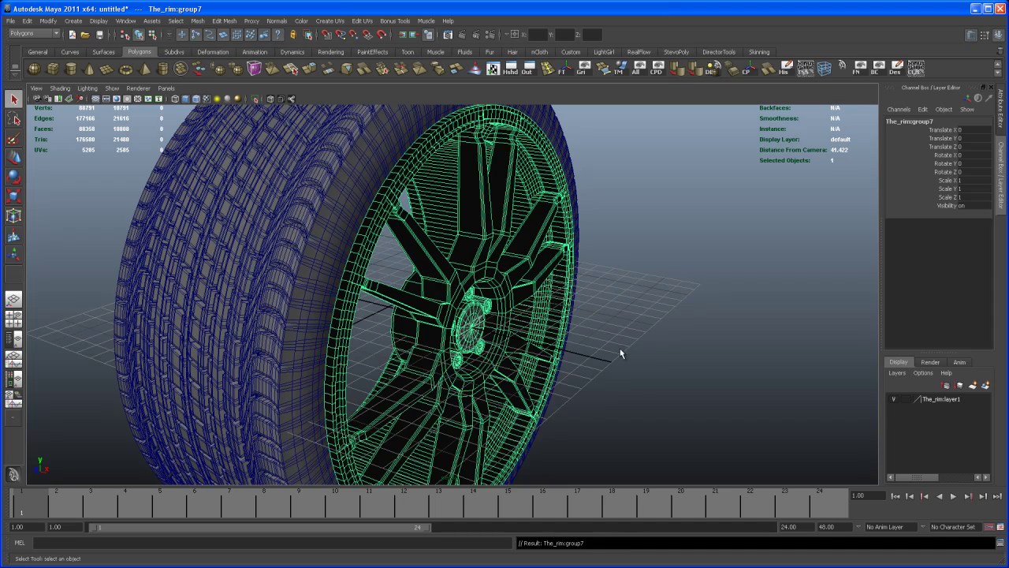
key(3)
alt+drag(625, 376, 623, 335)
key(Delete)
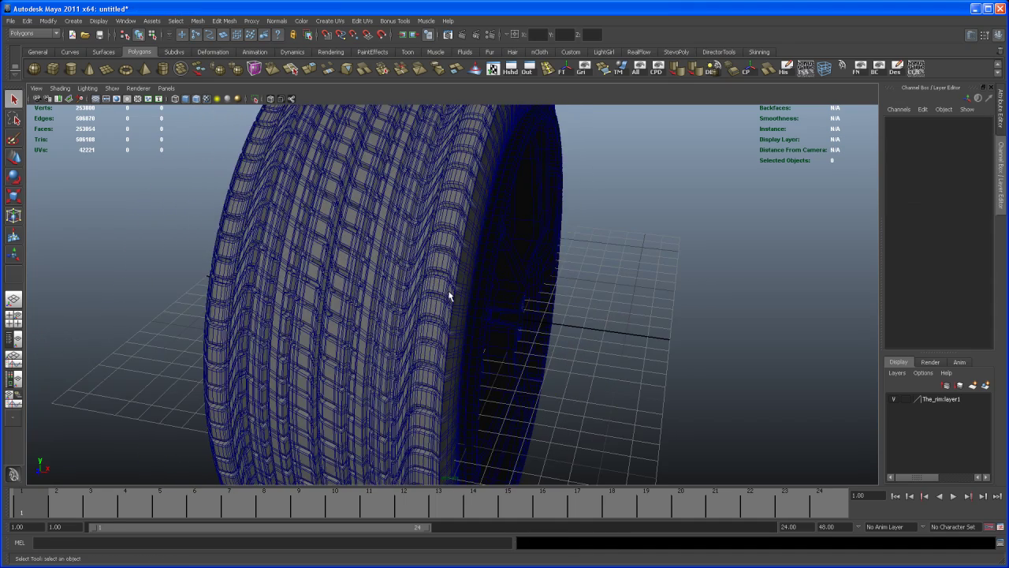
Scale the tire along X to about 1.052 and view the wheel from the front
click(450, 295)
alt+middle_drag(449, 296, 513, 333)
key(r)
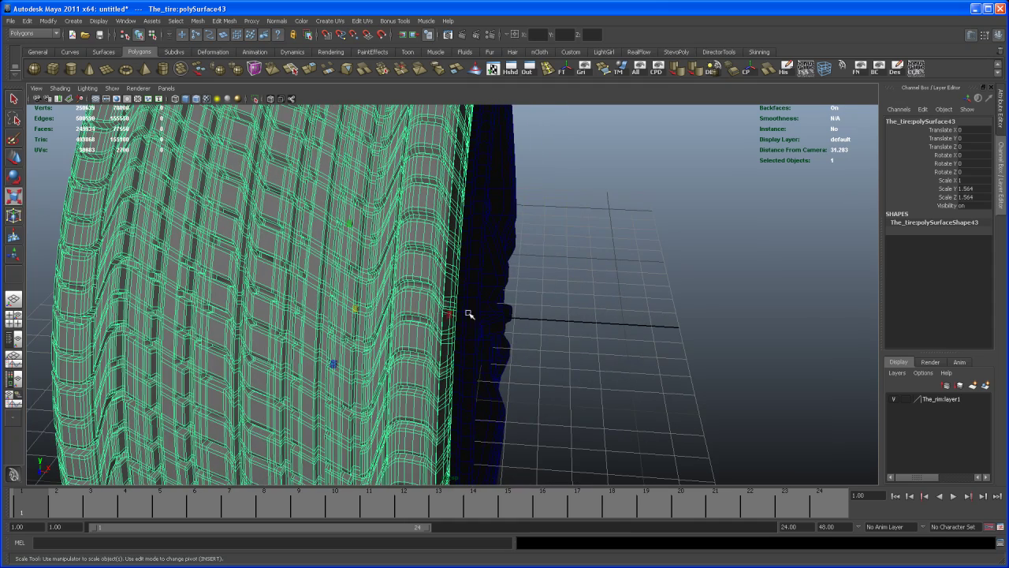
drag(451, 315, 455, 316)
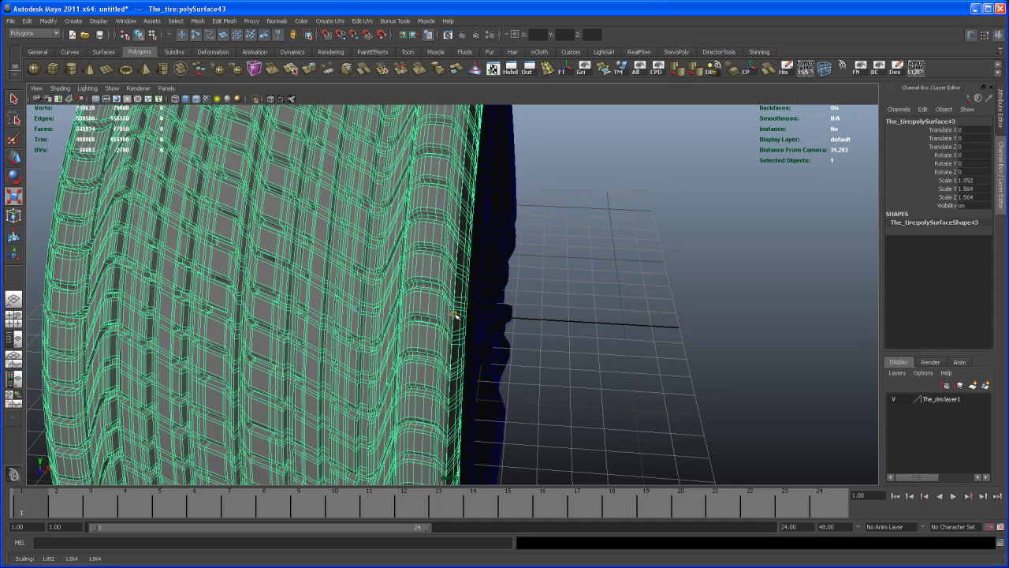
scroll(536, 339, down, 8)
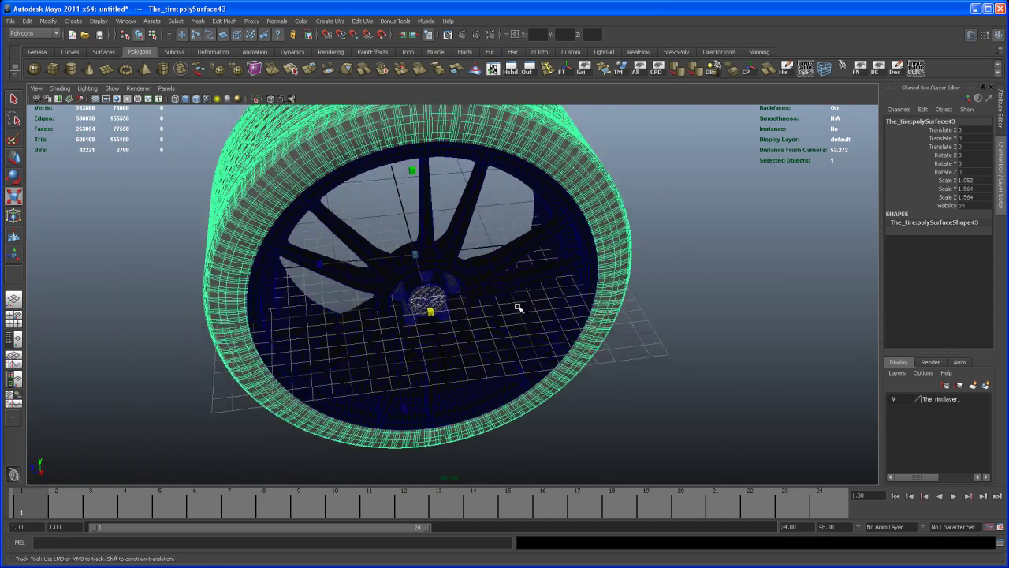
alt+drag(518, 308, 485, 342)
click(653, 284)
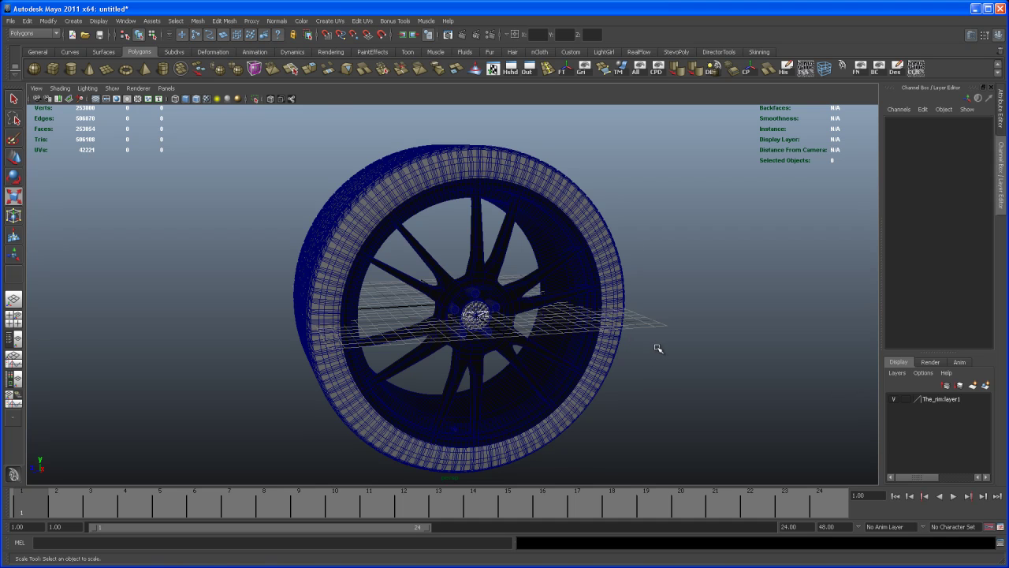
click(494, 157)
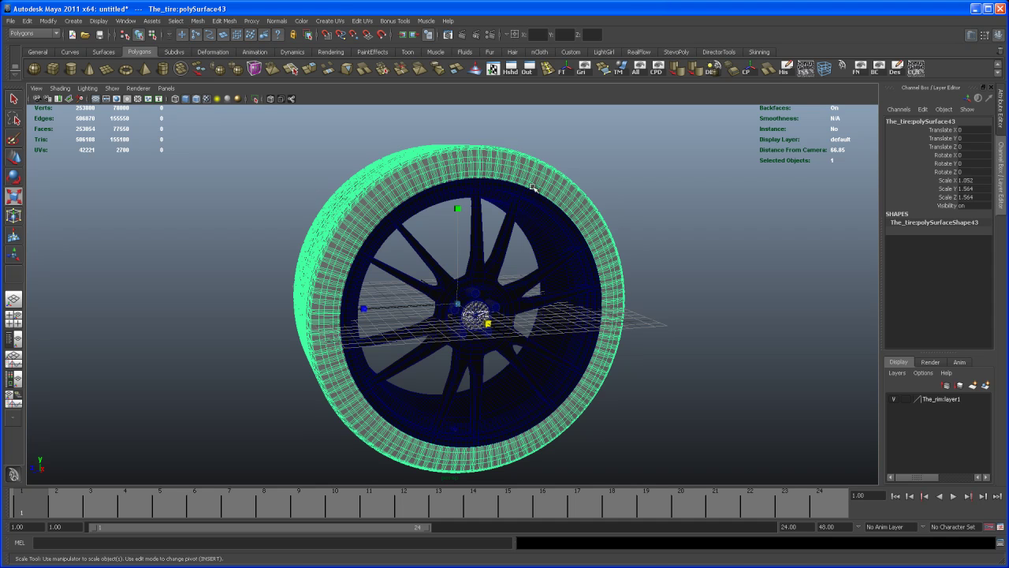
alt+drag(513, 199, 447, 275)
key(q)
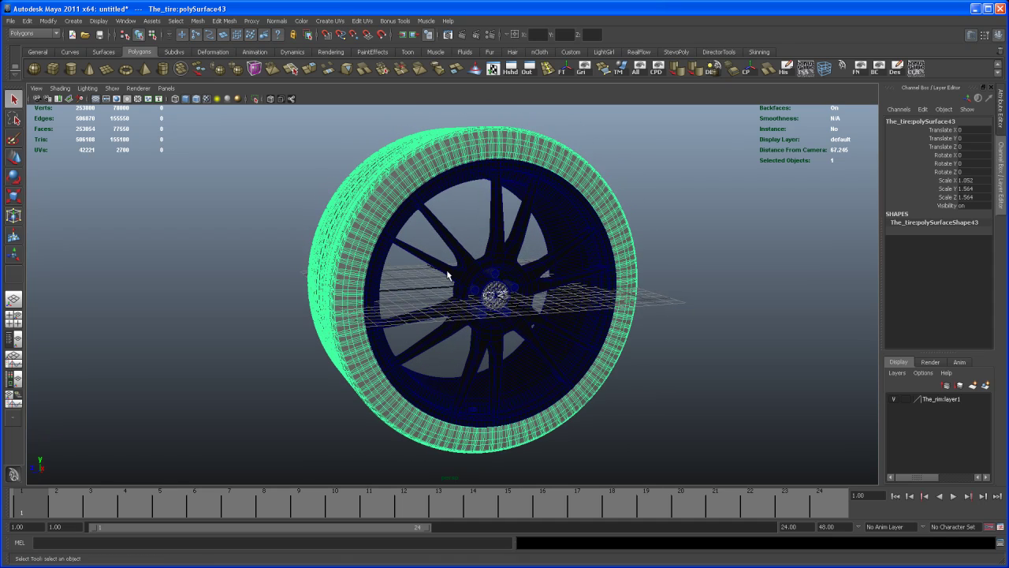